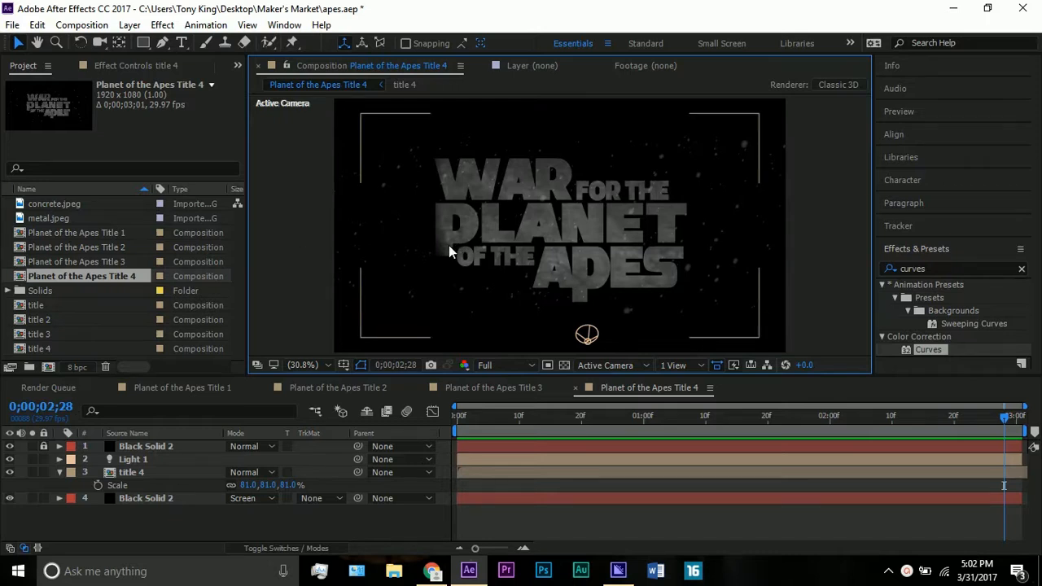
- Look at the War for the Planet of the Apes trailer title on YouTube, then return to the Title 4 composition in After Effects
left_click(432, 571)
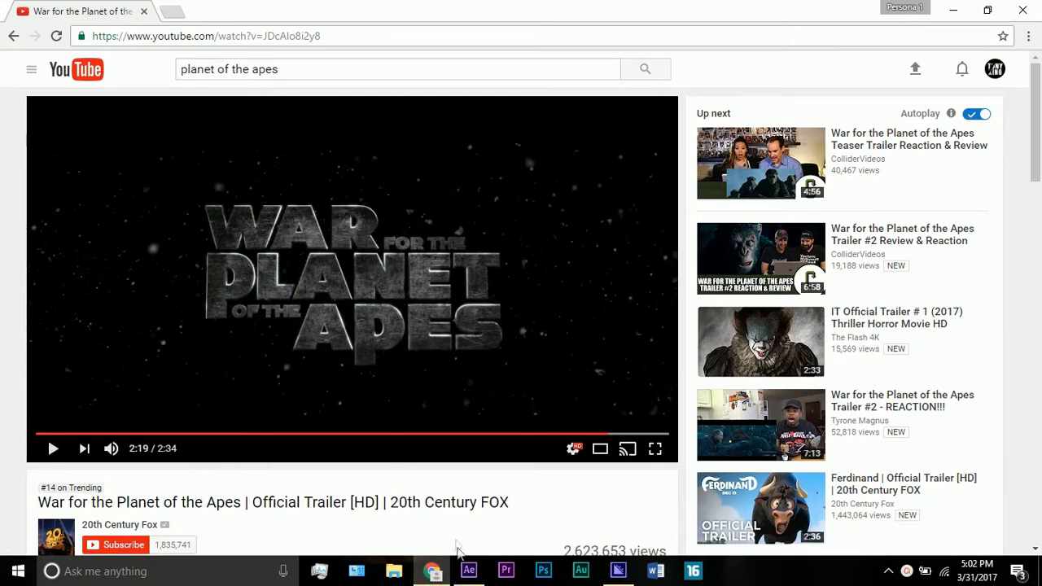
left_click(469, 570)
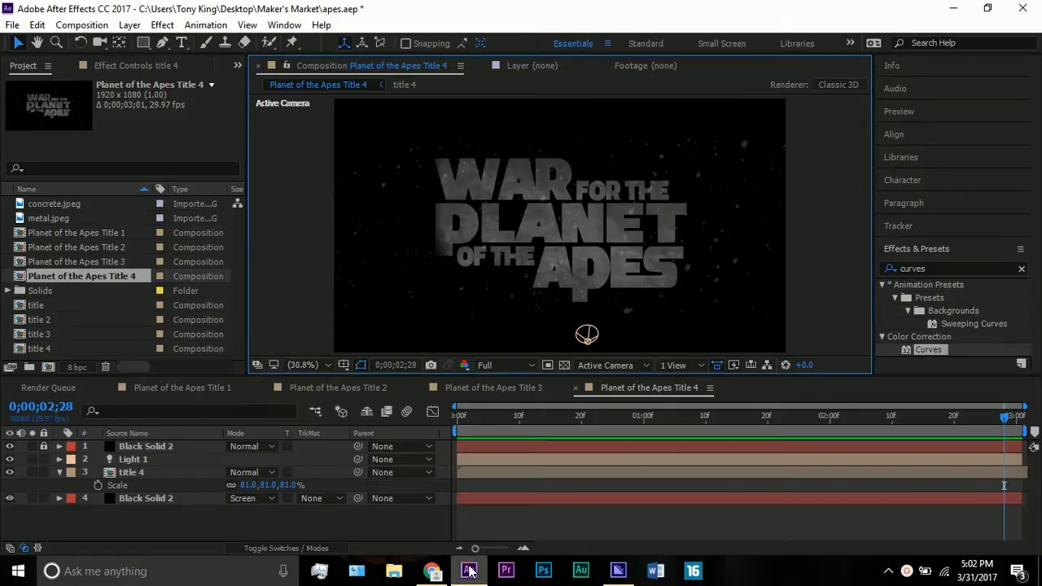
left_click(530, 300)
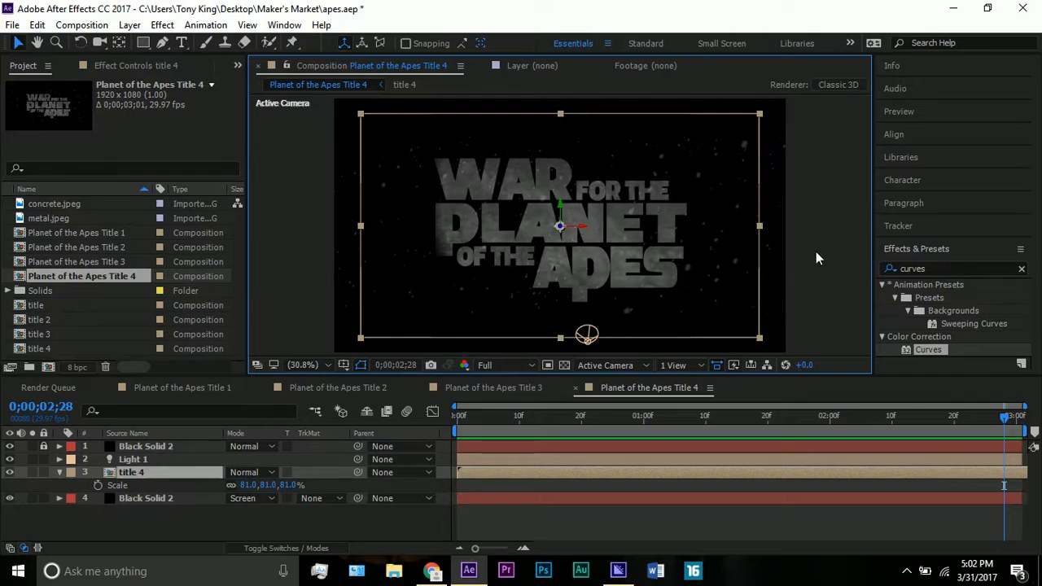
- Clear the "curves" term from the effects search and deselect the title 4 layer
left_click(1021, 268)
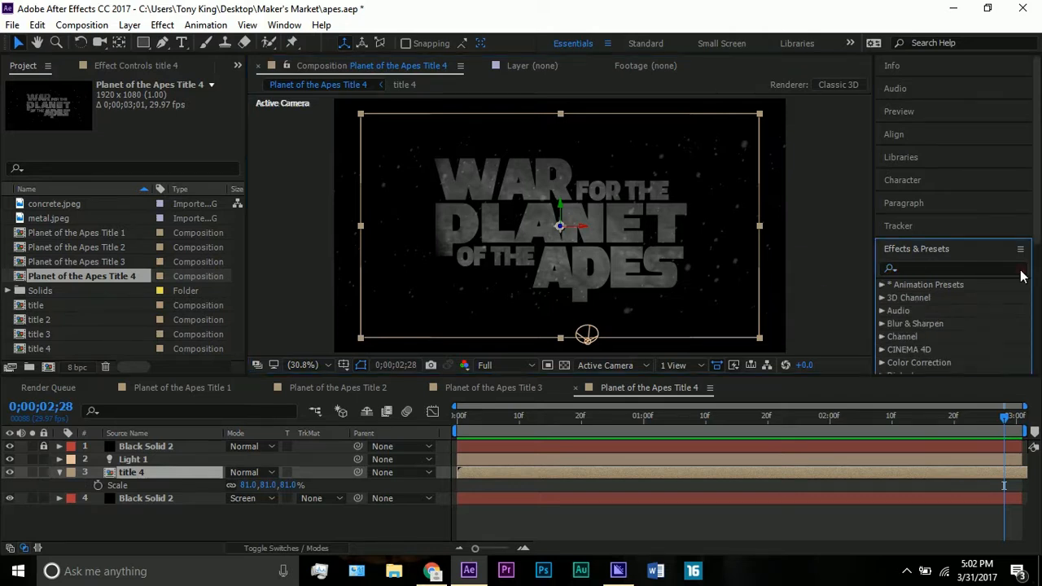
left_click(819, 257)
left_click(819, 252)
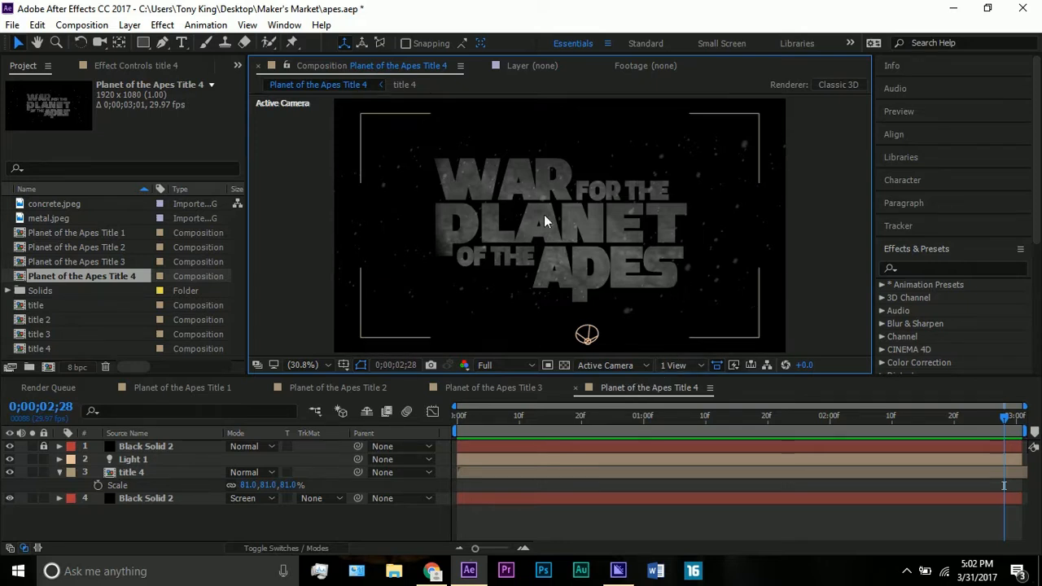
- Compare the Title 3, Title 1 and Title 4 compositions, finishing on Planet of the Apes Title 1
left_click(497, 387)
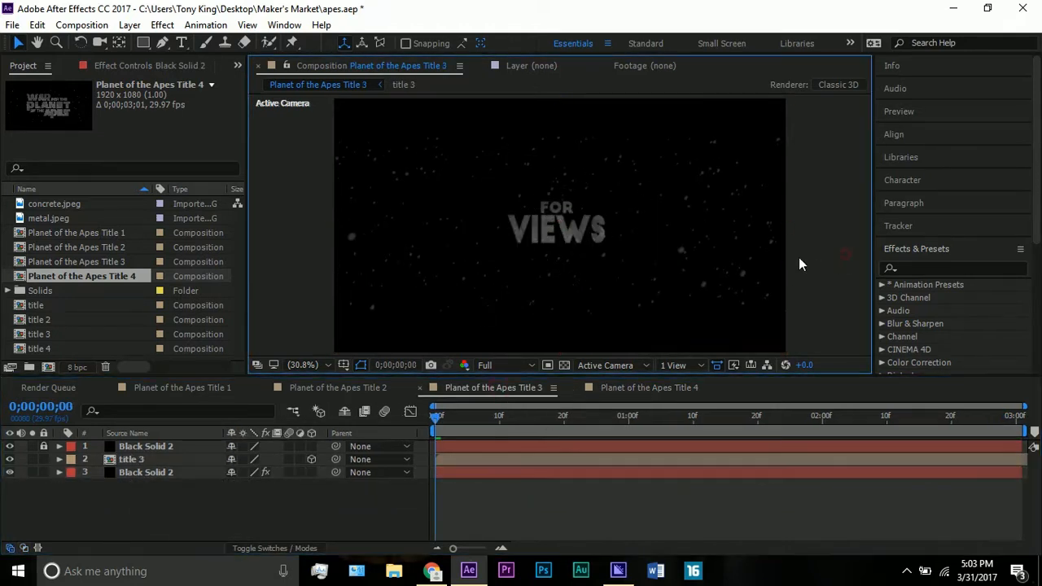
left_click(199, 386)
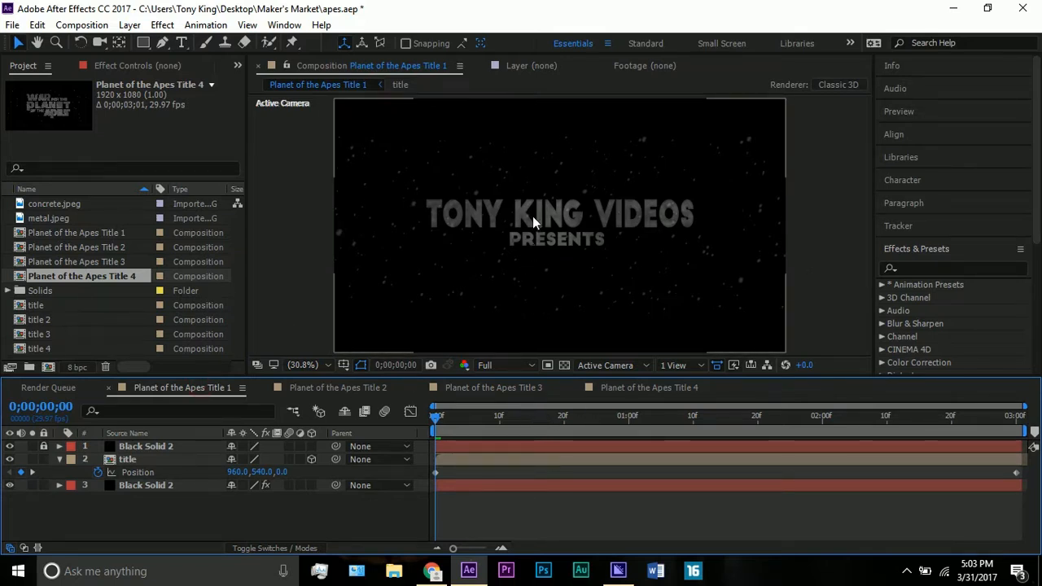
left_click(627, 388)
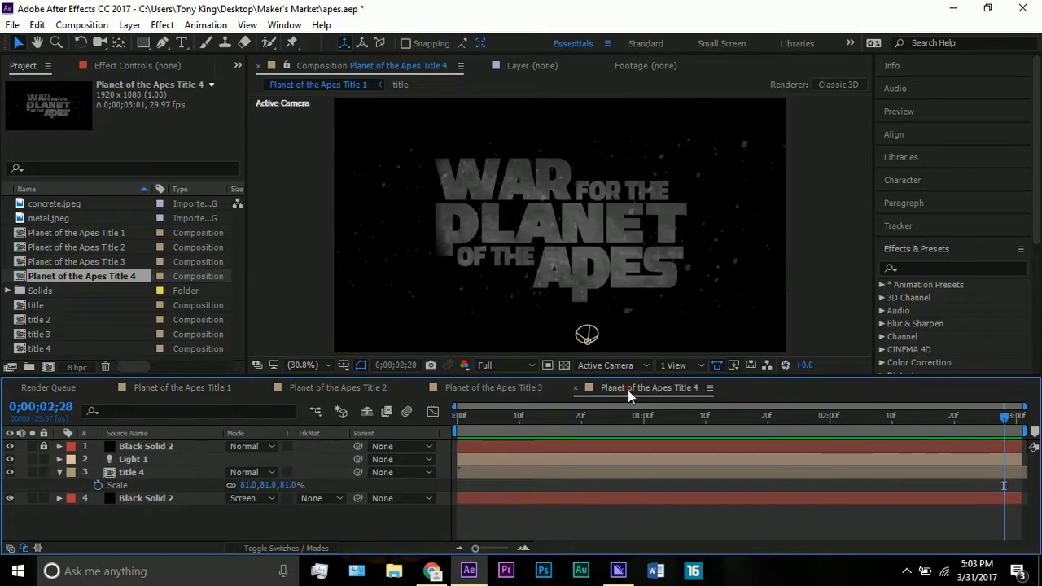
left_click(207, 388)
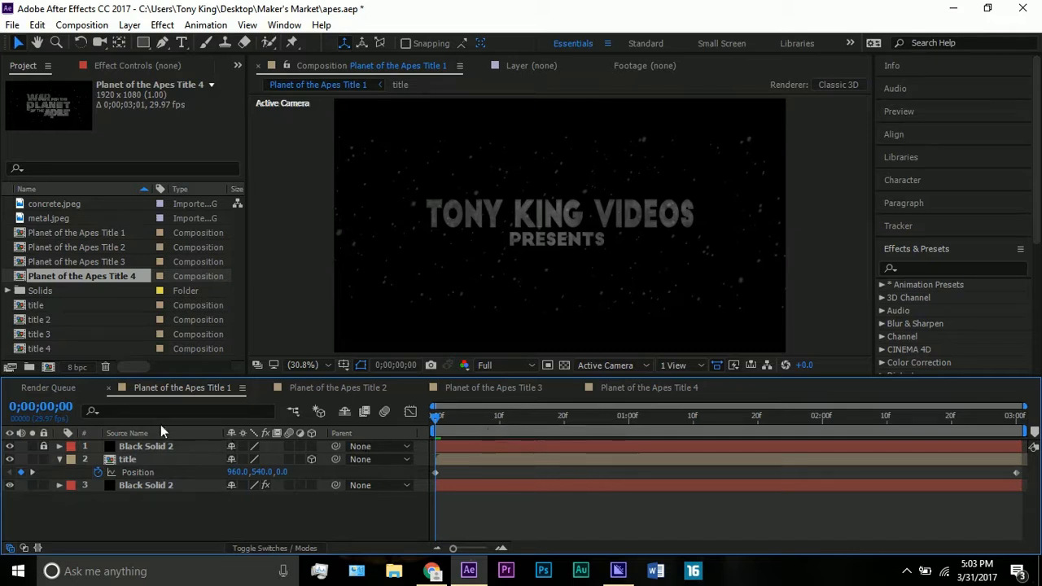
- Unlock the topmost Black Solid 2 layer and inspect its letterbox mask
left_click(120, 449)
left_click(43, 446)
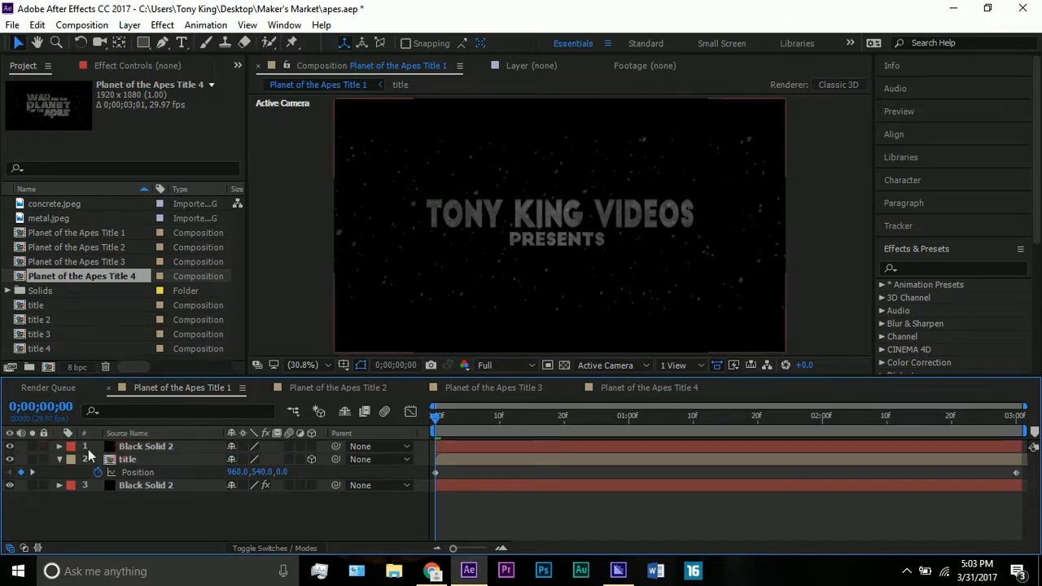
left_click(134, 448)
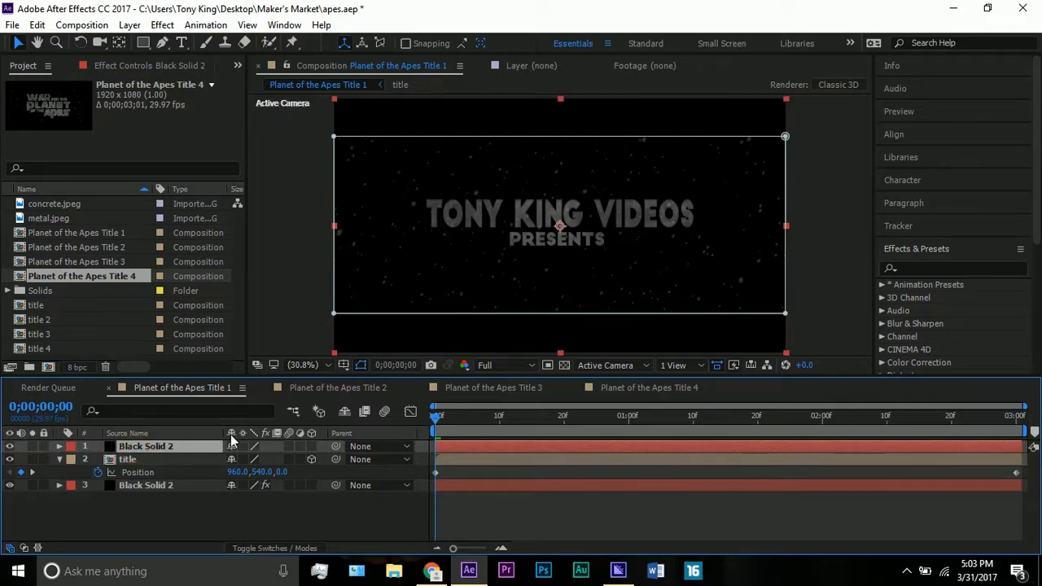
key("m")
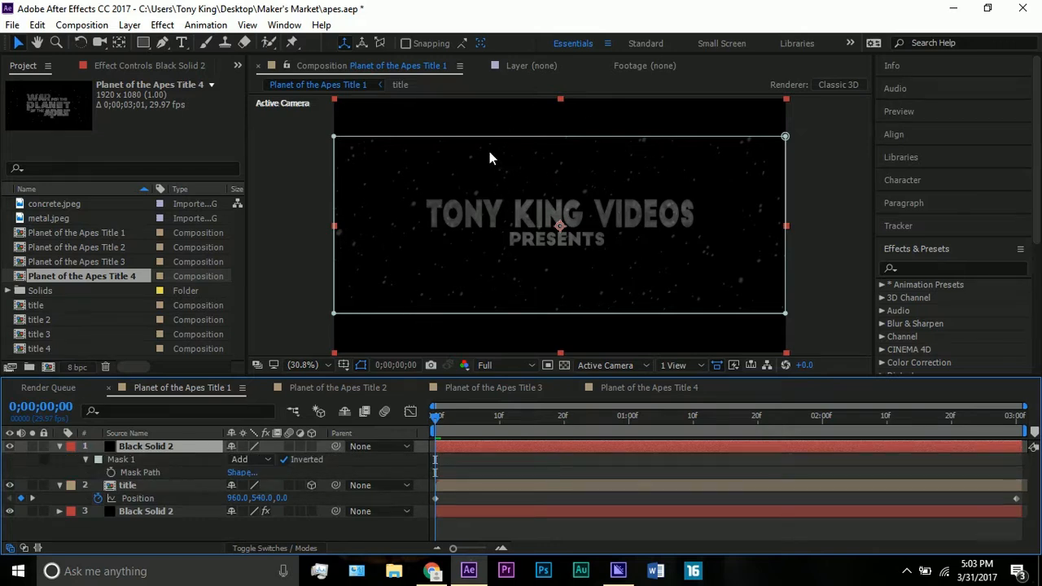
left_click(60, 446)
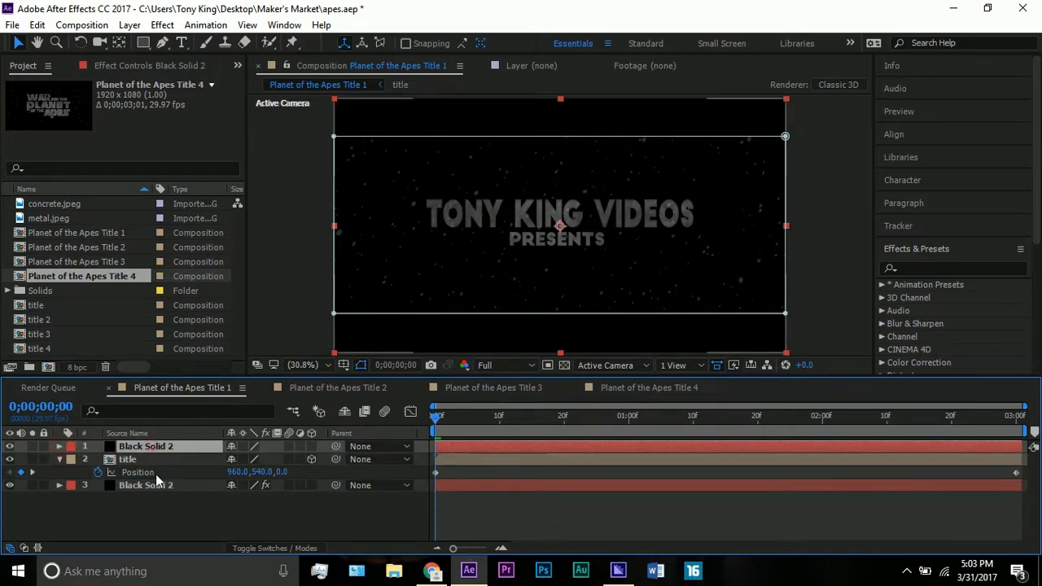
- Hide the title layer and show the CC Snowfall settings of the lower Black Solid 2 layer
left_click(59, 459)
left_click(10, 459)
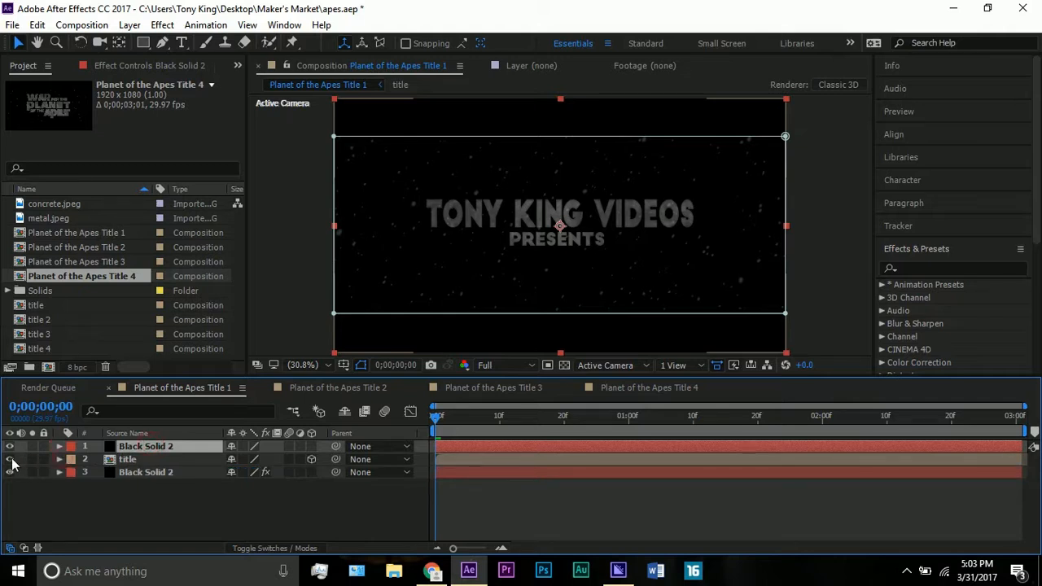
left_click(145, 472)
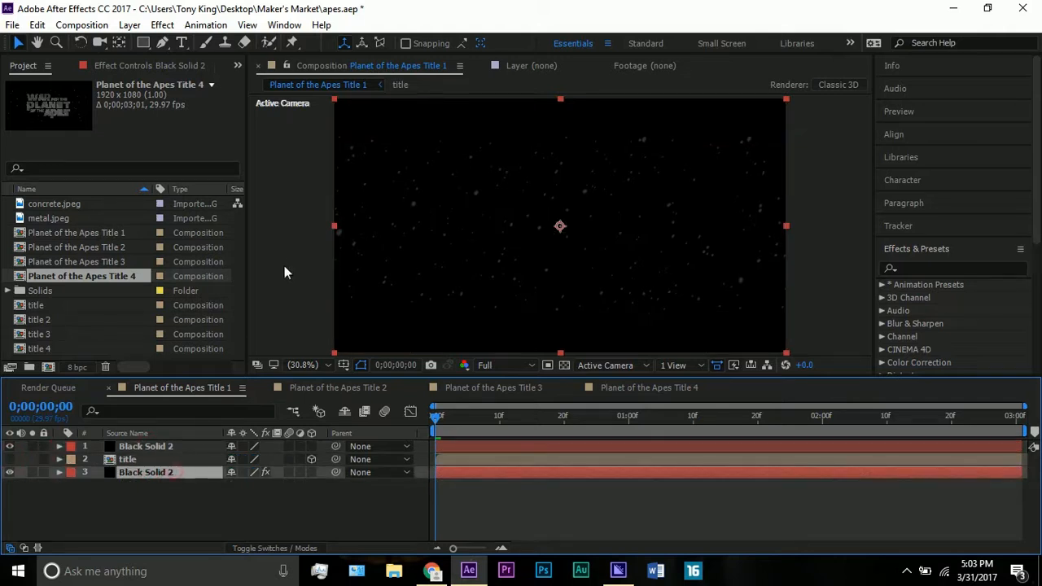
left_click(106, 67)
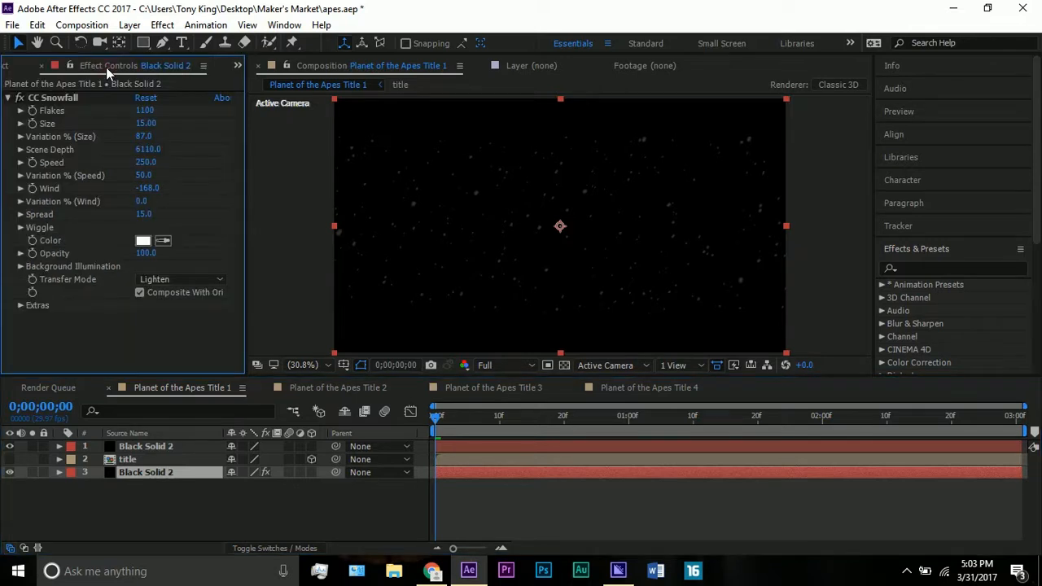
left_click(77, 97)
- Search the effects for "CC snowf" and "snow" to locate CC Snowfall, clearing the search each time
left_click(896, 271)
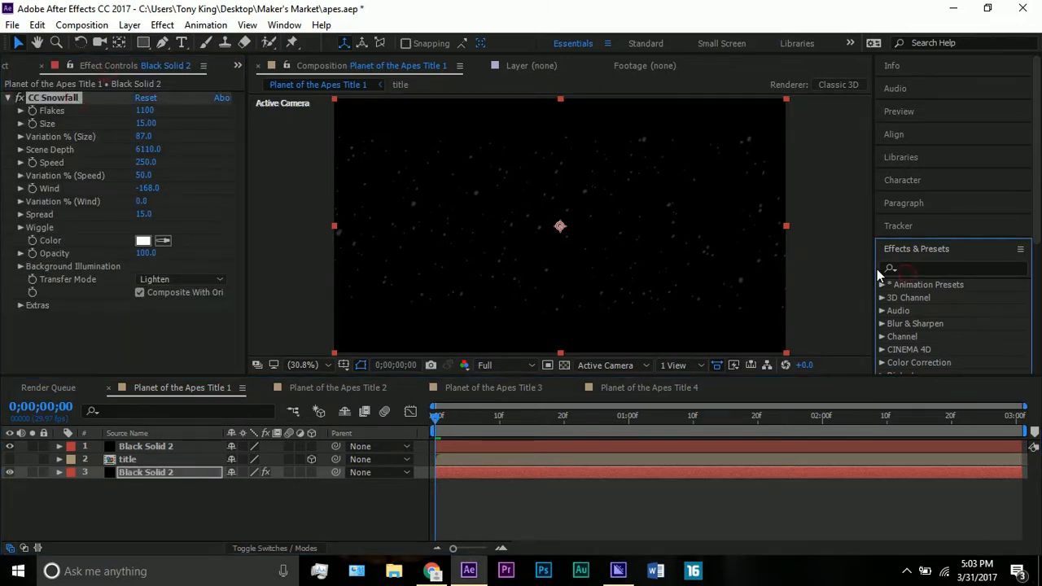
type("CC s")
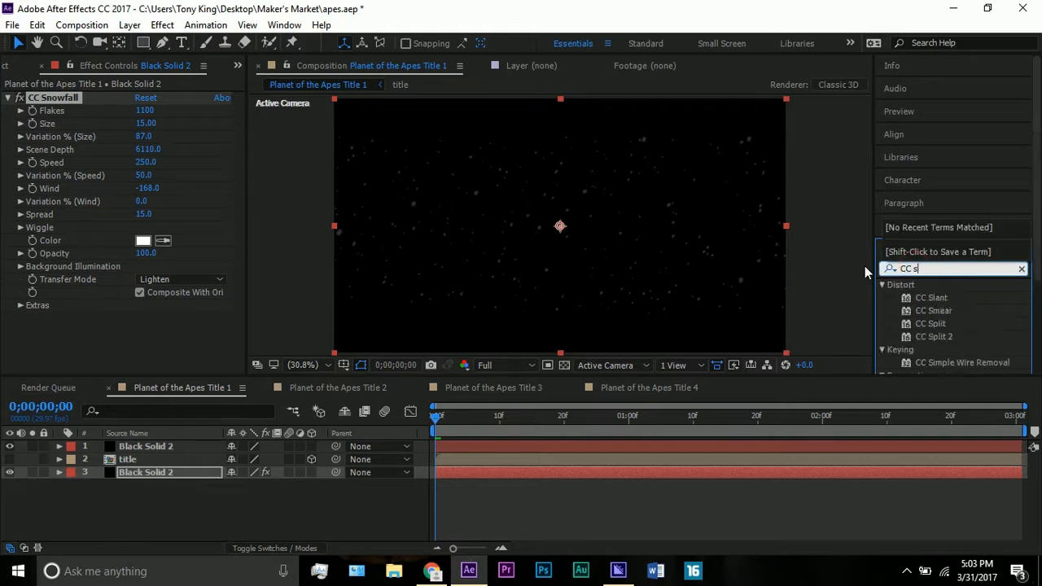
type("nowf")
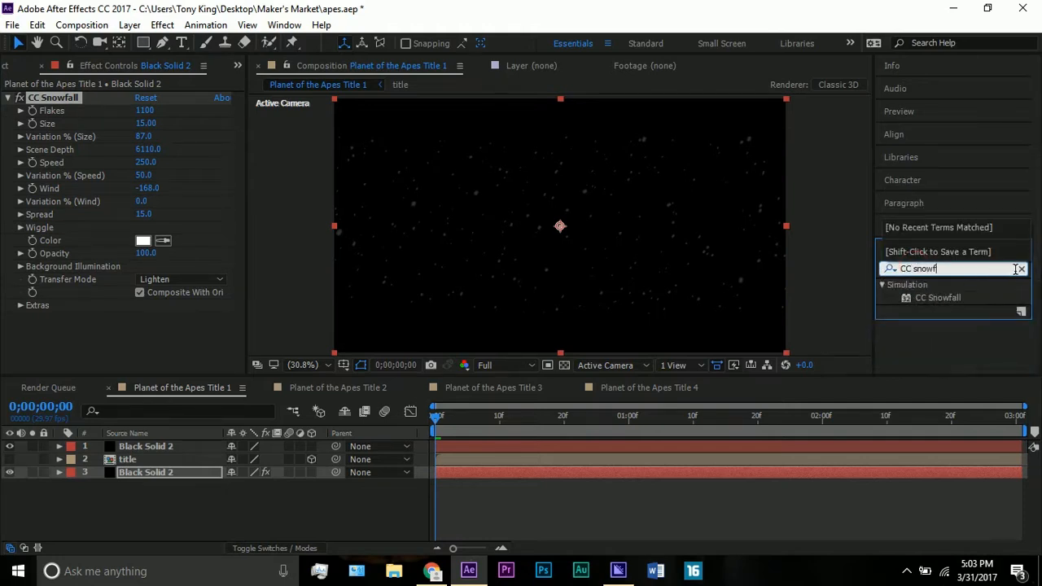
left_click(1020, 269)
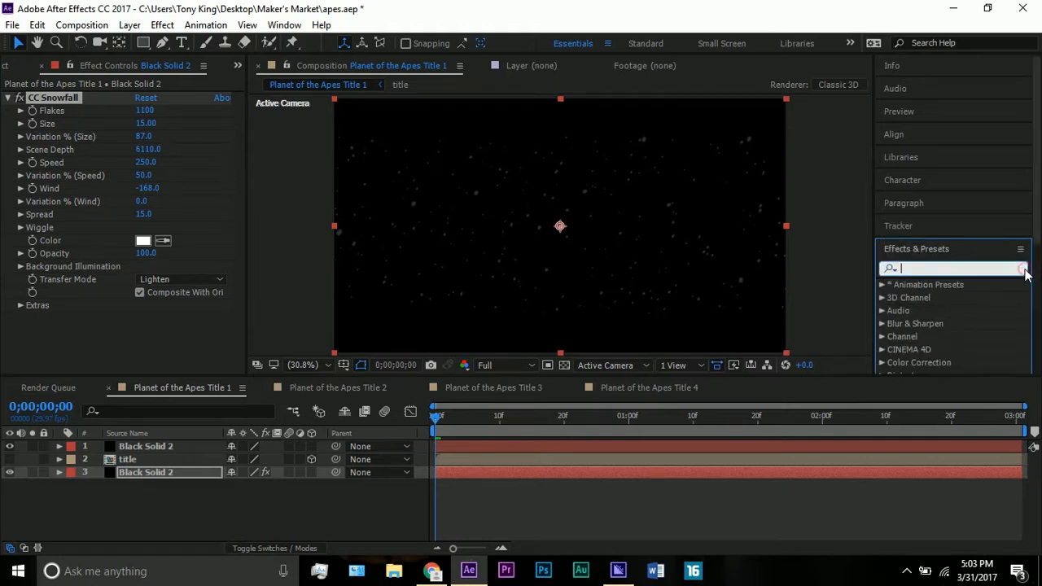
left_click(260, 212)
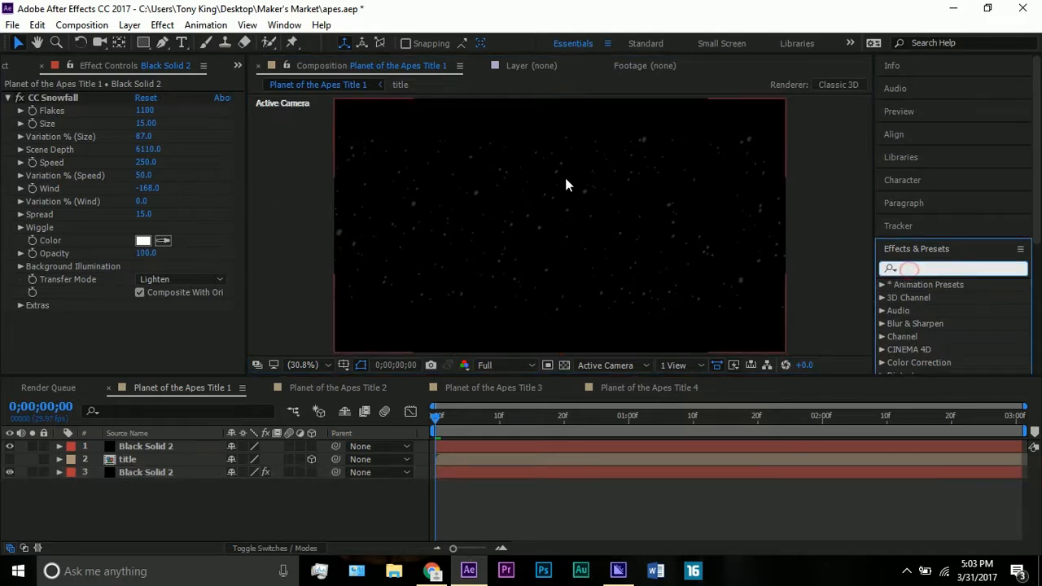
type("snow")
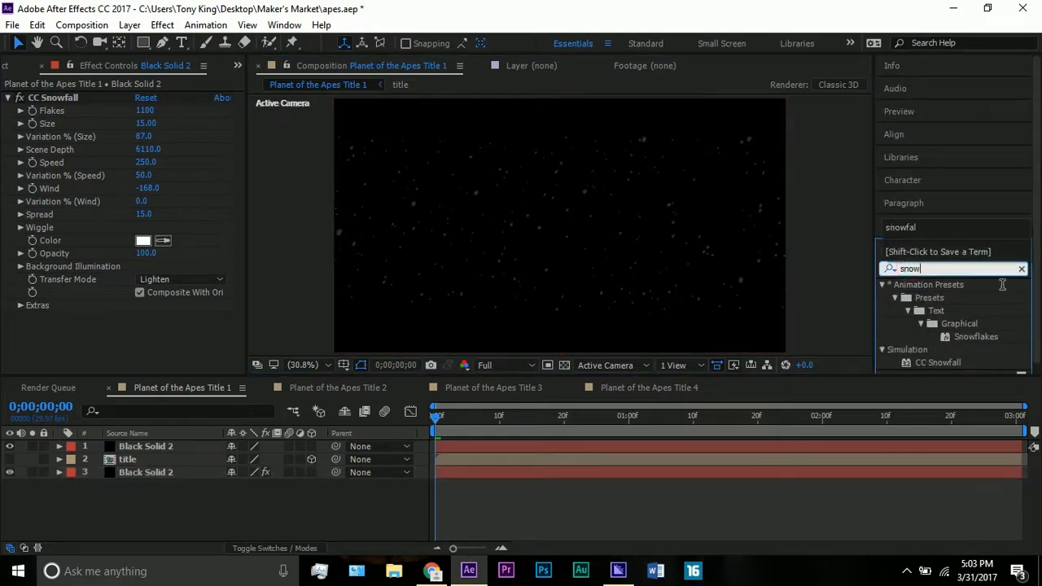
left_click(1021, 268)
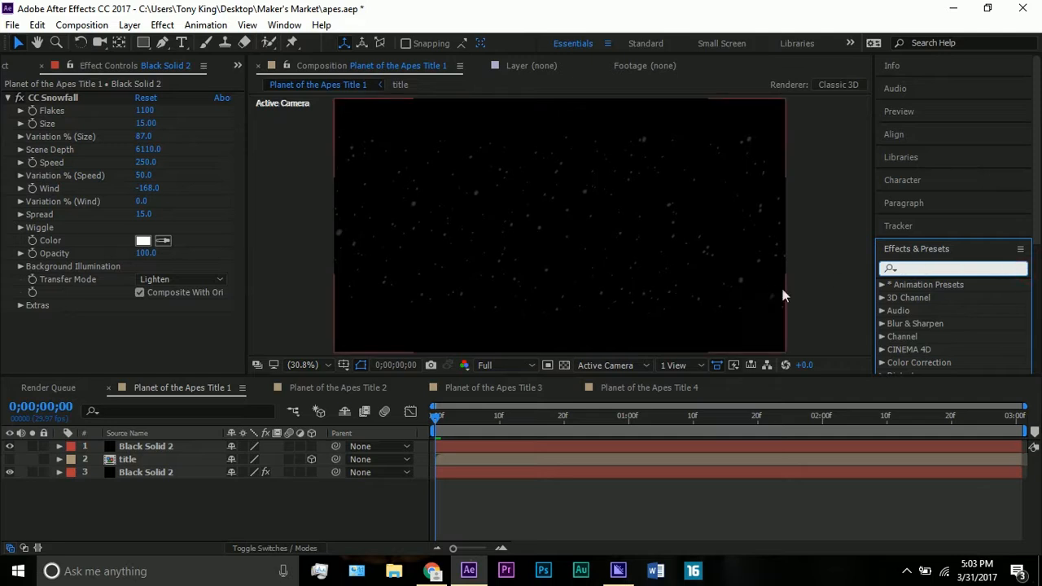
left_click(292, 229)
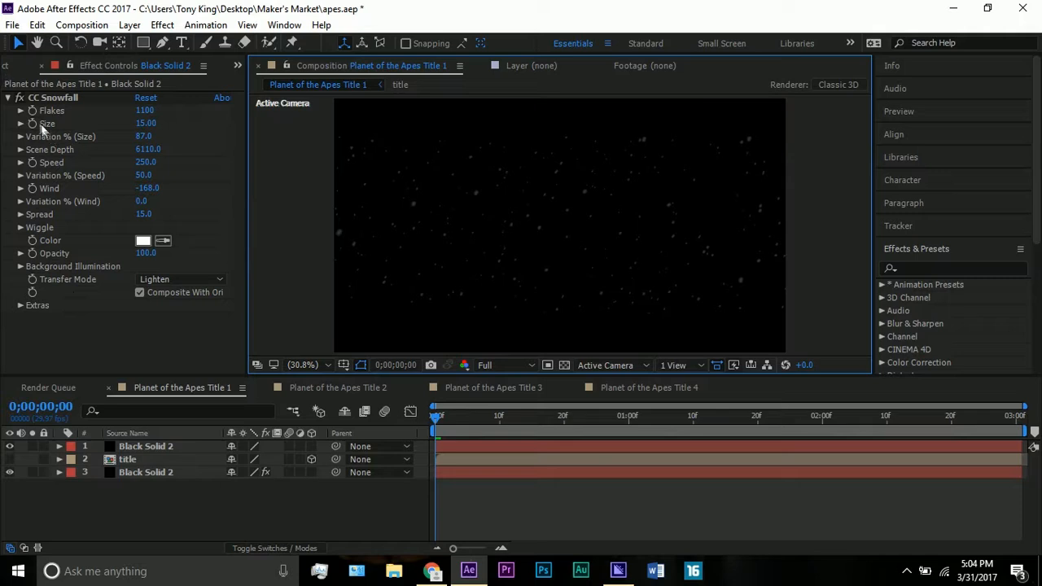
- Preview the snowfall animation on its own and make the title layer visible again
key("space")
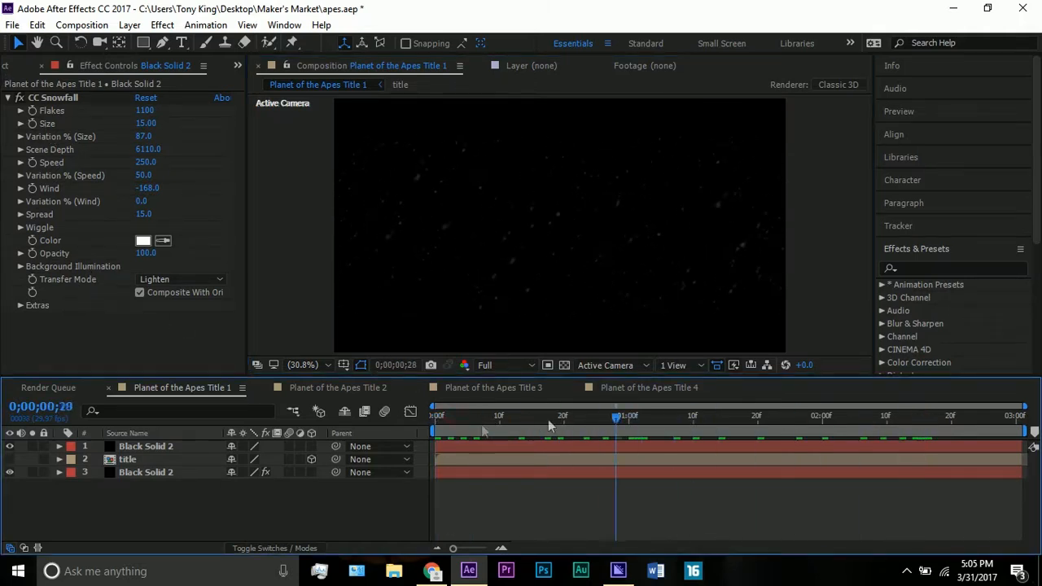
key("space")
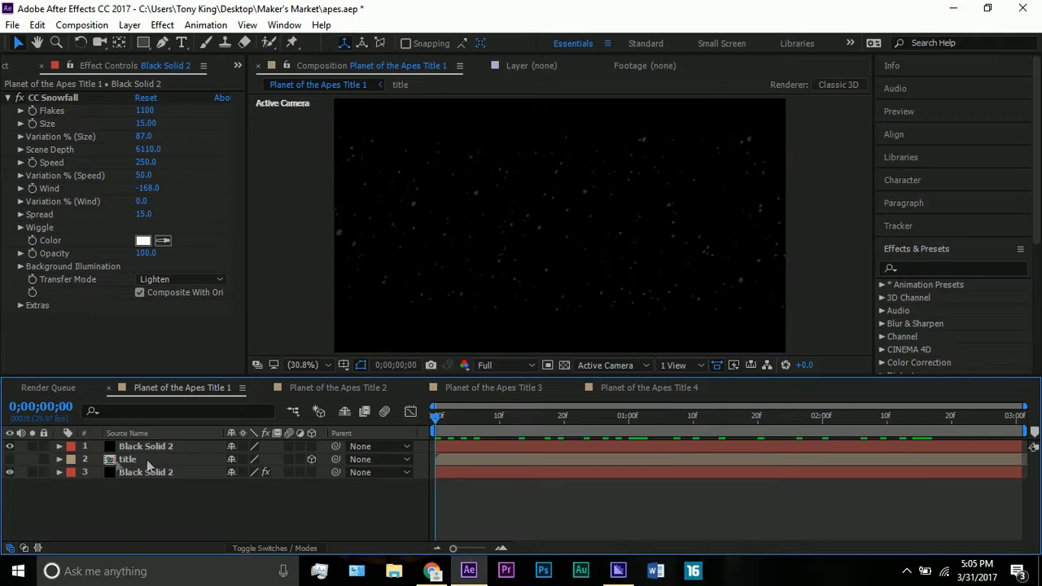
left_click(11, 459)
- Open the nested title composition and delete both metal.jpeg layers
double_click(128, 460)
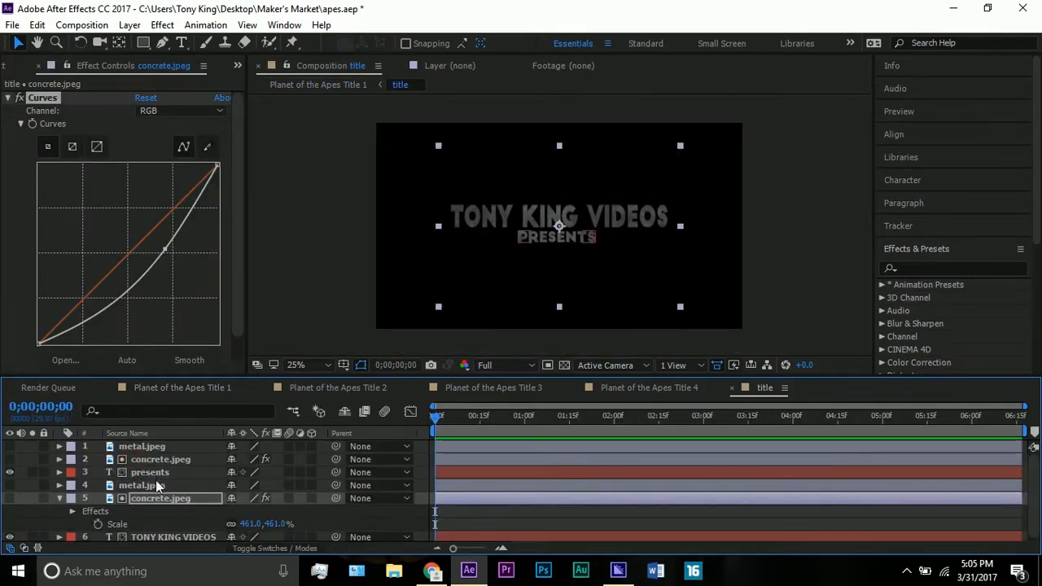
left_click(156, 482)
key("Delete")
left_click(140, 449)
key("Delete")
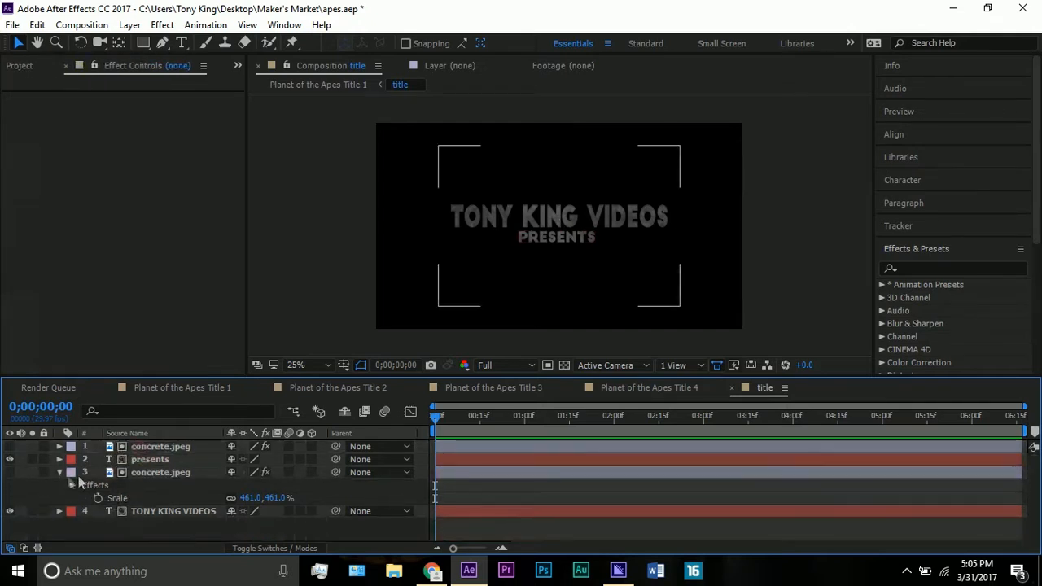
left_click(59, 473)
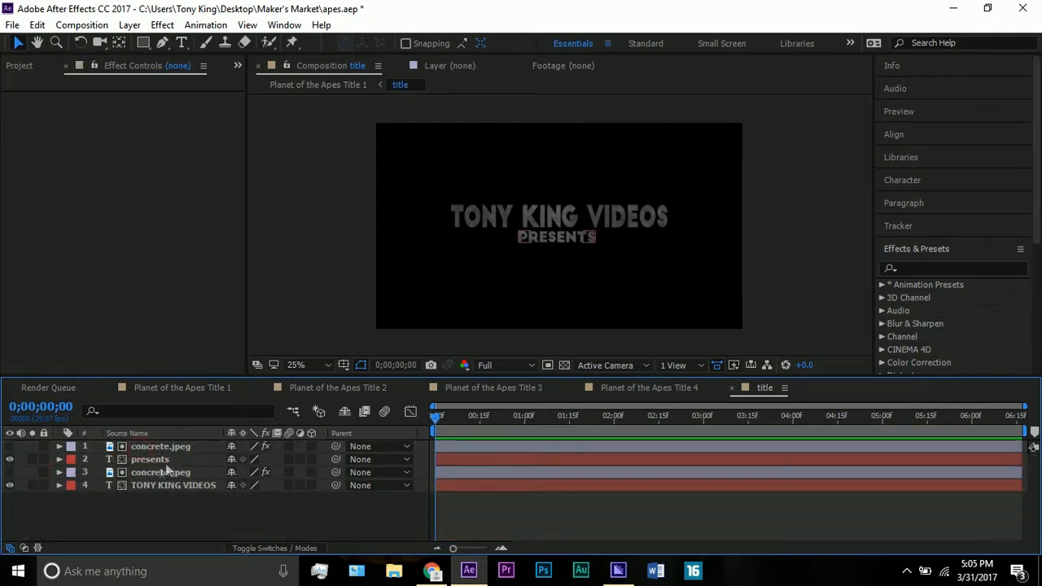
- Show the lower concrete.jpeg texture to examine it with its Curves effect, and hide it again
left_click(163, 472)
left_click(10, 472)
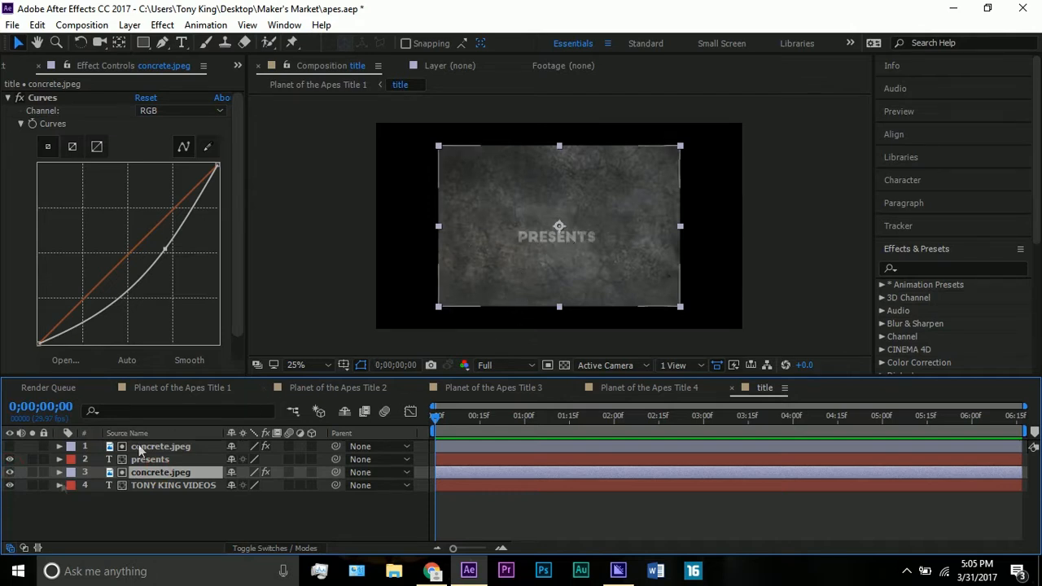
left_click(10, 473)
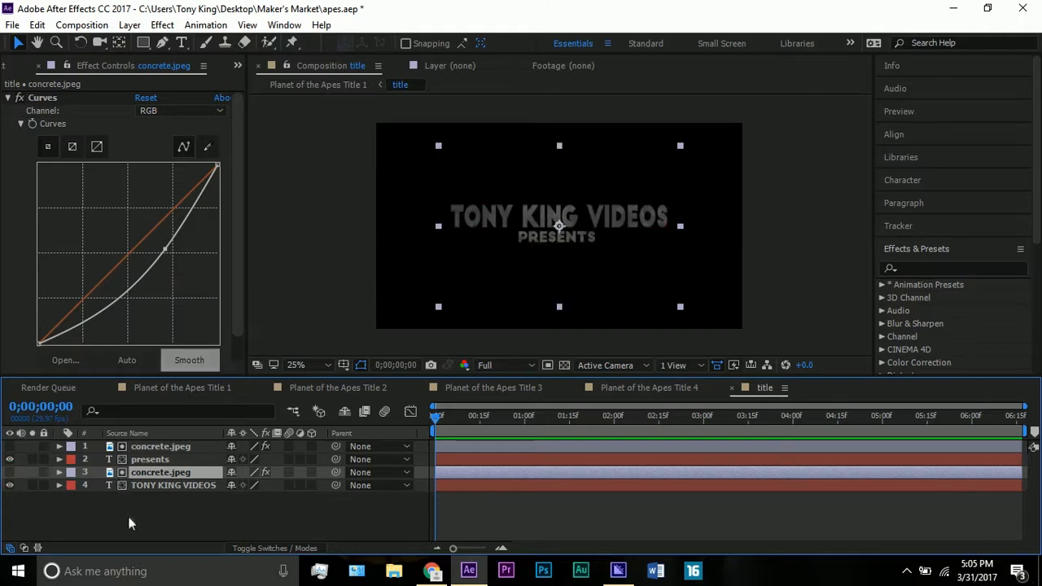
- Examine the character settings of the main title and "presents" text layers, viewing the text at 100% magnification
left_click(150, 487)
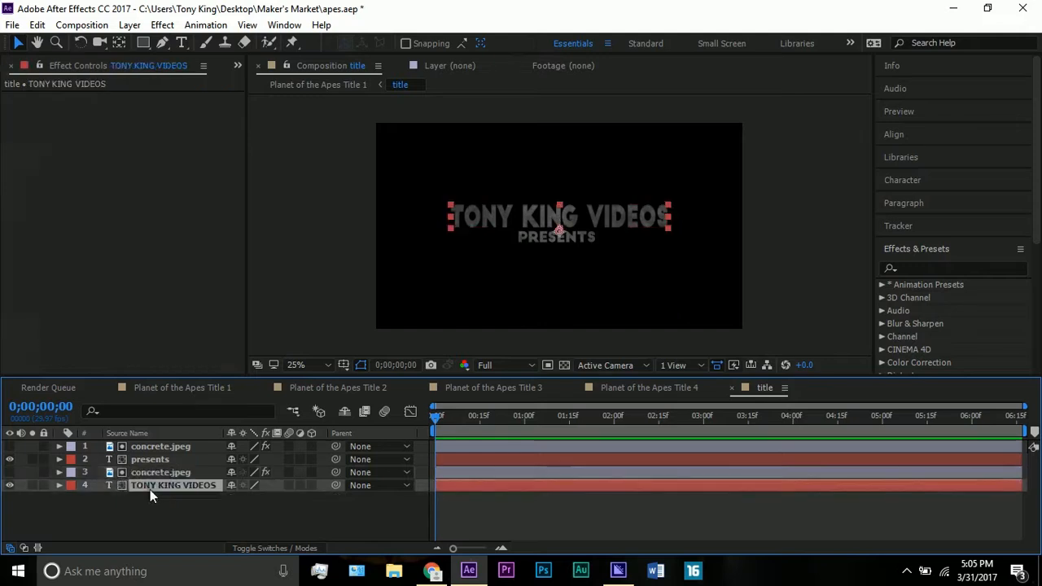
left_click(907, 172)
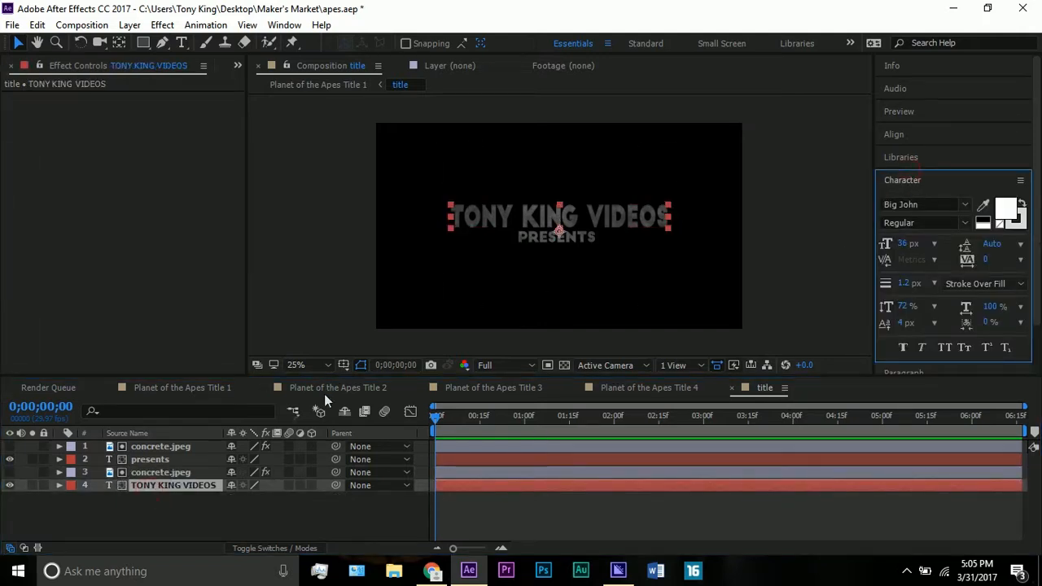
left_click(157, 458)
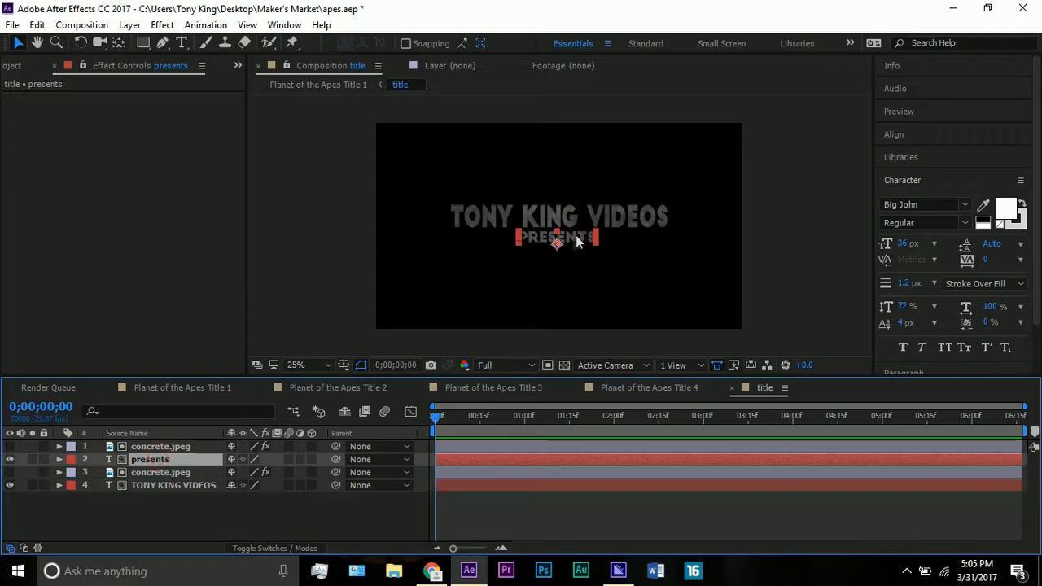
key("period")
key("period")
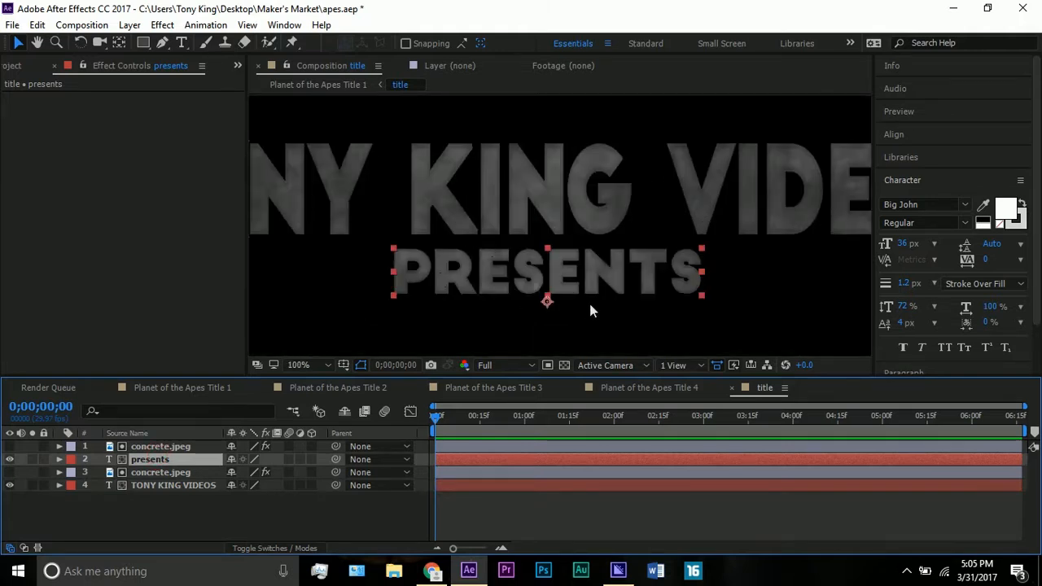
- Examine the stroke settings of the "presents" text, and fit the whole title composition in the viewer with nothing selected
left_click(1024, 226)
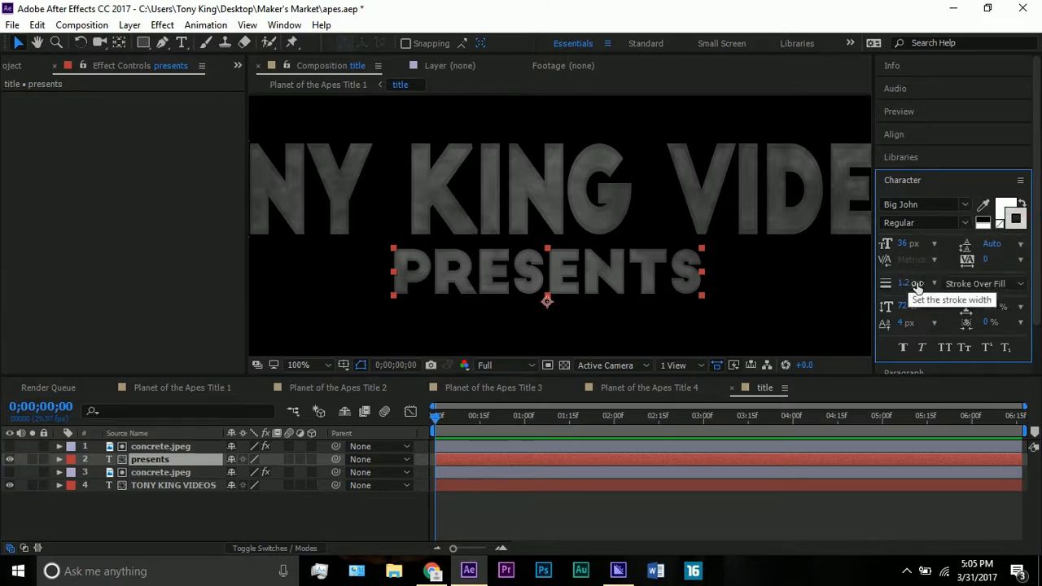
key("comma")
key("comma")
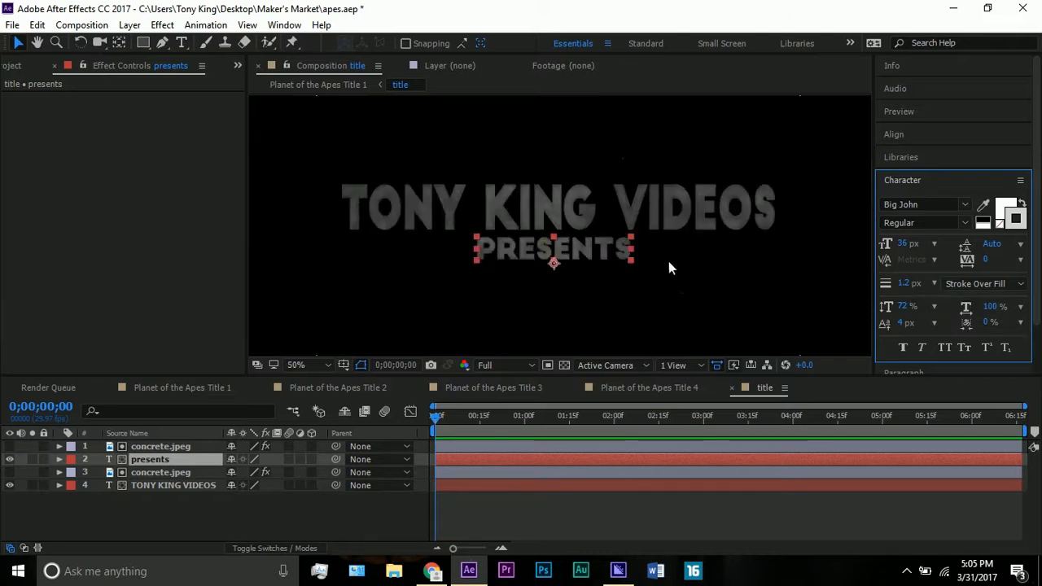
key("comma")
key("comma")
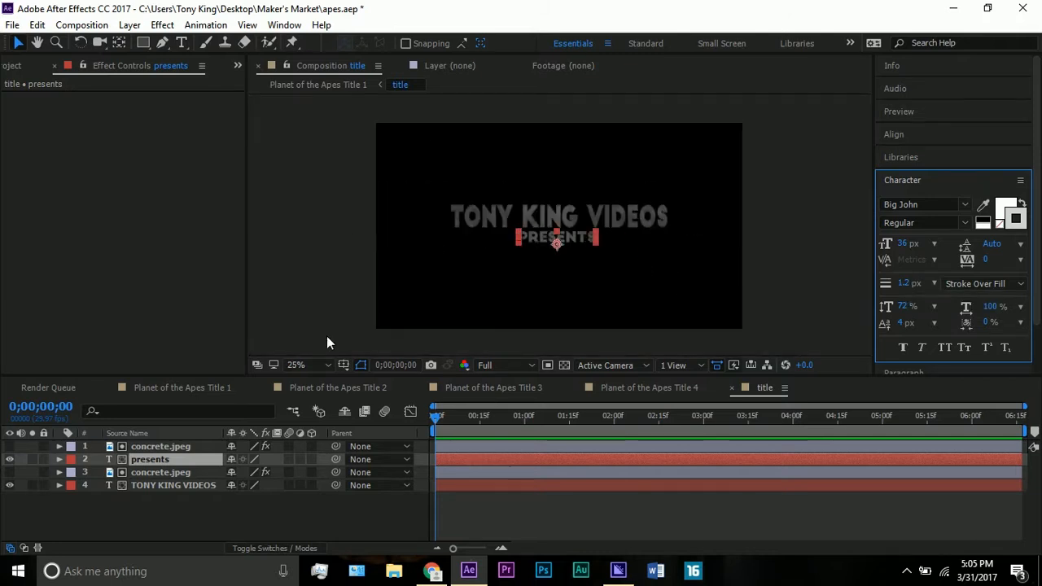
left_click(307, 367)
left_click(320, 101)
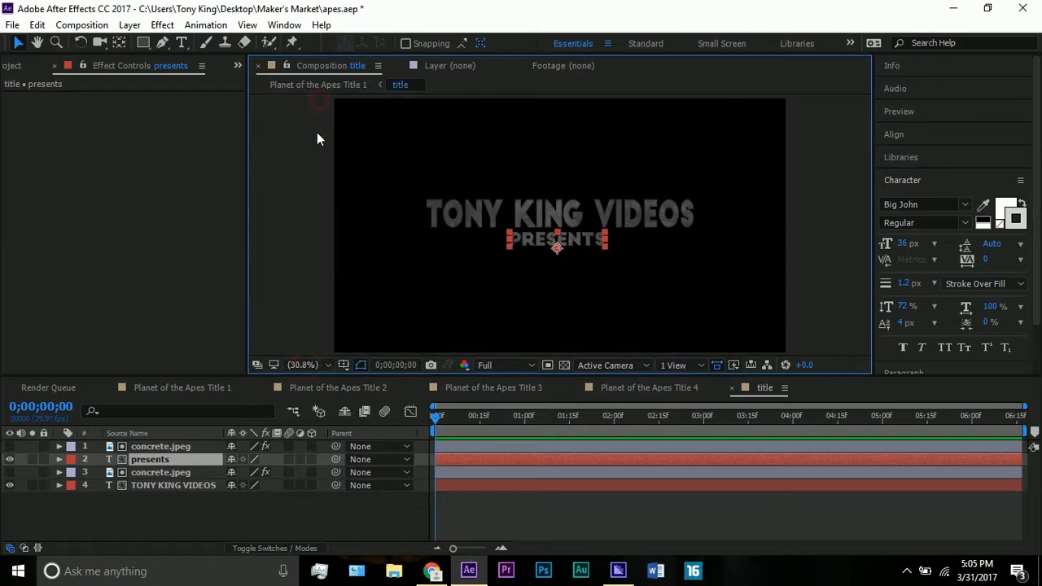
left_click(318, 136)
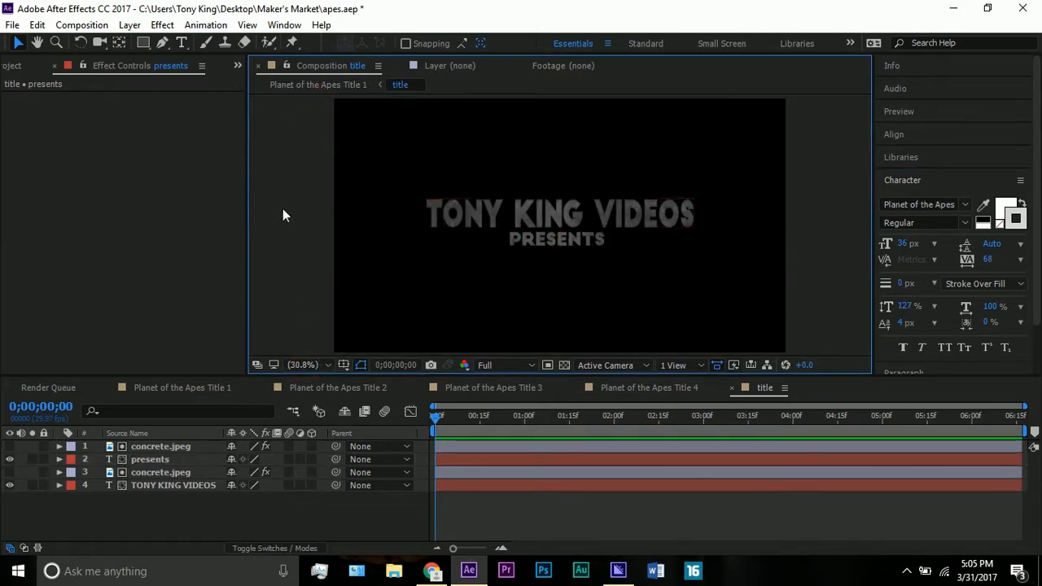
- In Planet of the Apes Title 1, reveal the title layer's Position keyframes and view the frame at 0;00;03;00
left_click(194, 386)
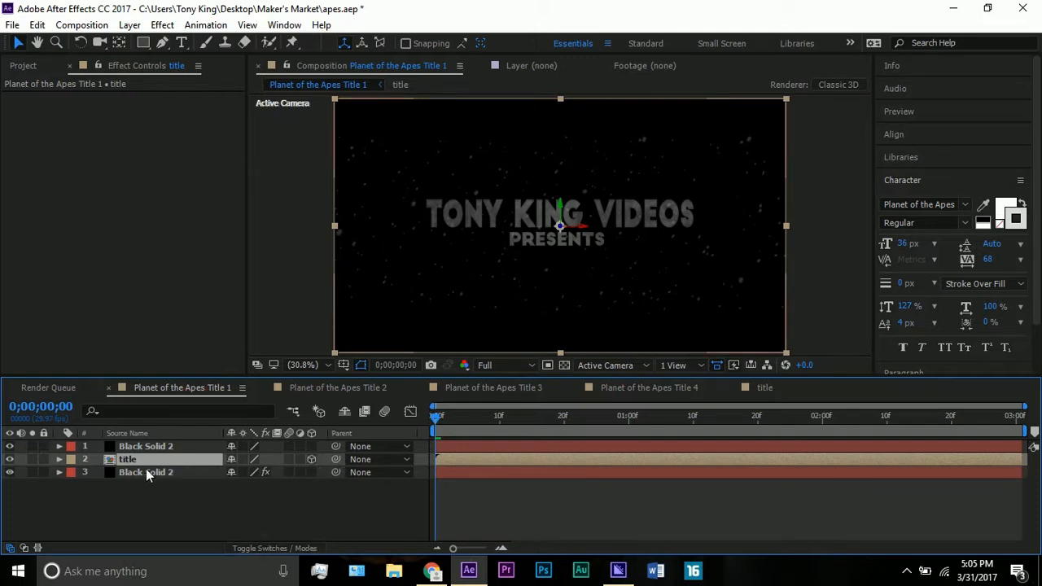
key("p")
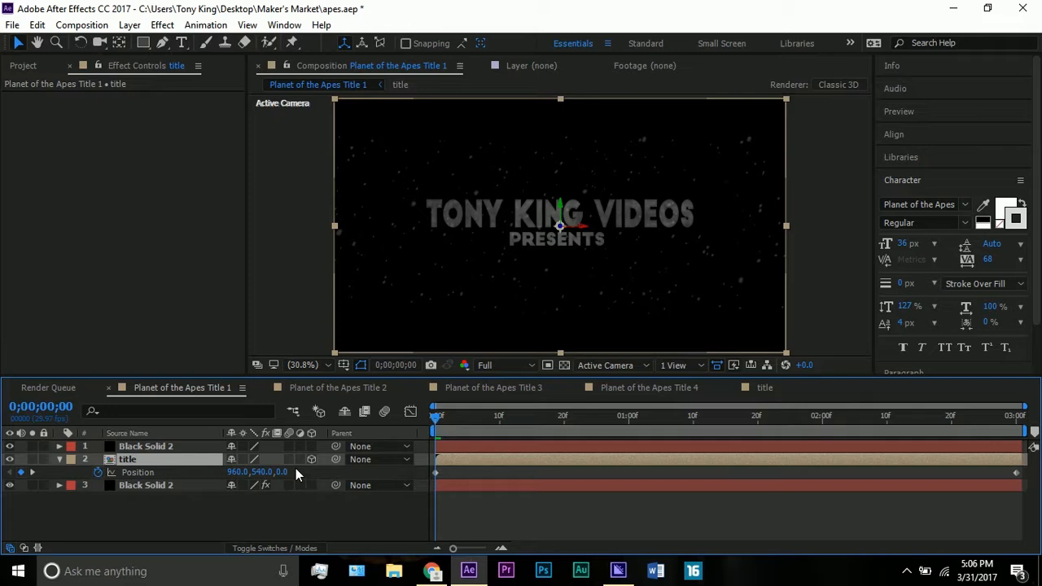
left_click(1018, 417)
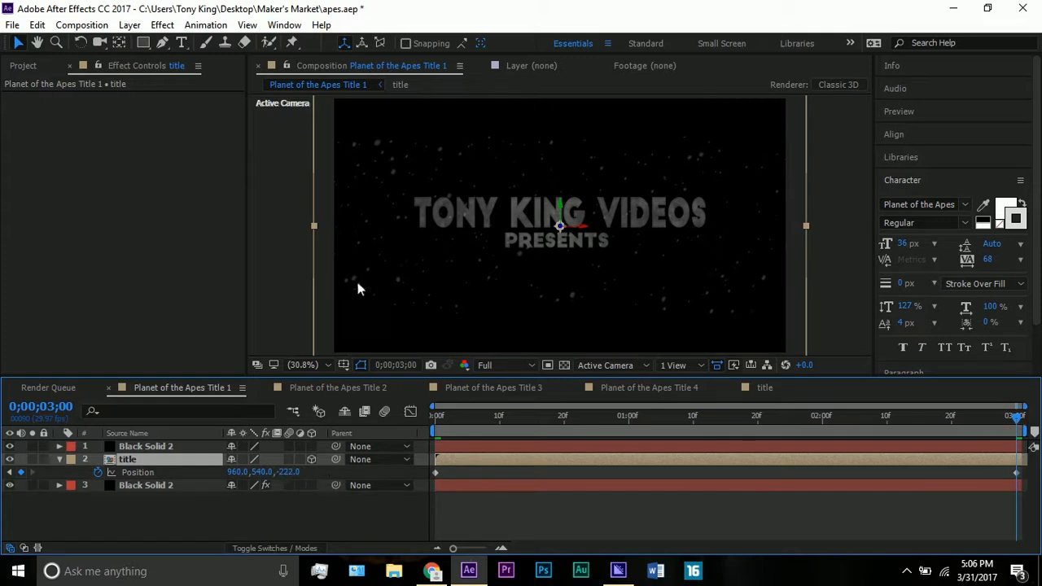
- Examine the CC Snowfall settings of the lower Black Solid 2 layers in Planet of the Apes Title 1, 2 and 4, including Random Seed
left_click(151, 486)
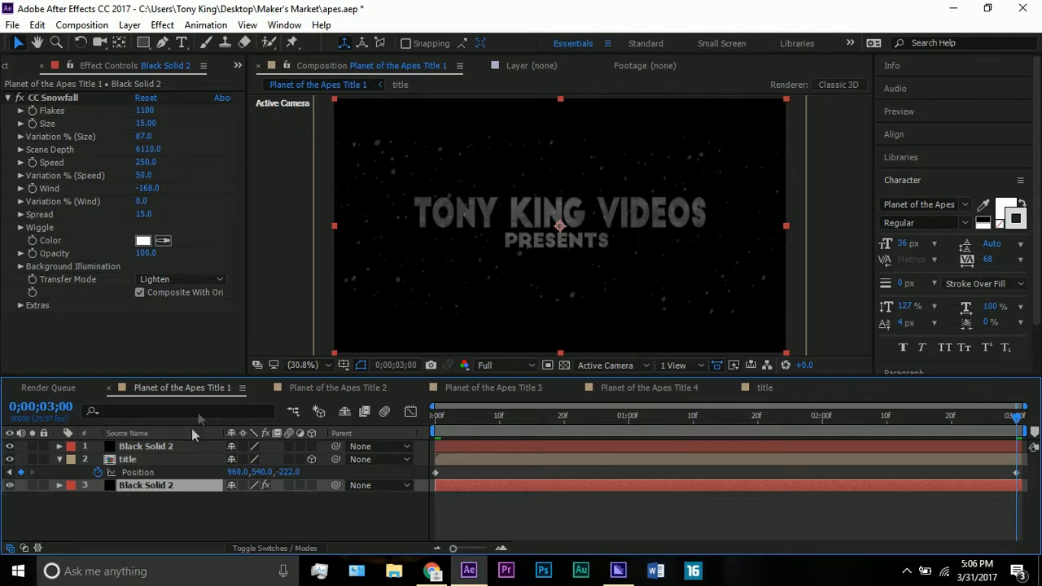
mouse_move(182, 480)
left_mouse_down()
mouse_move(183, 442)
mouse_move(184, 484)
left_mouse_up()
left_click(325, 391)
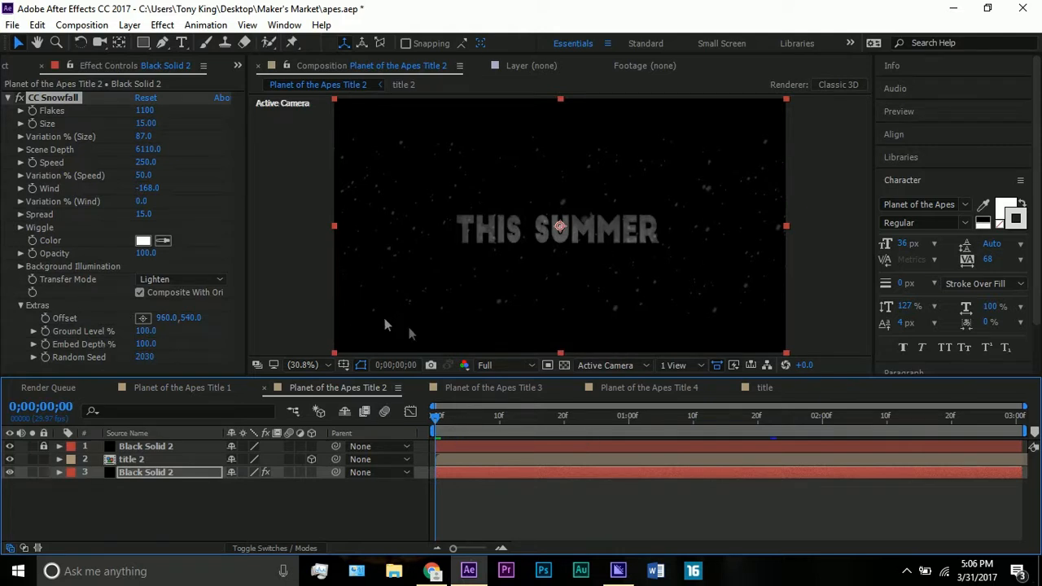
left_click(629, 386)
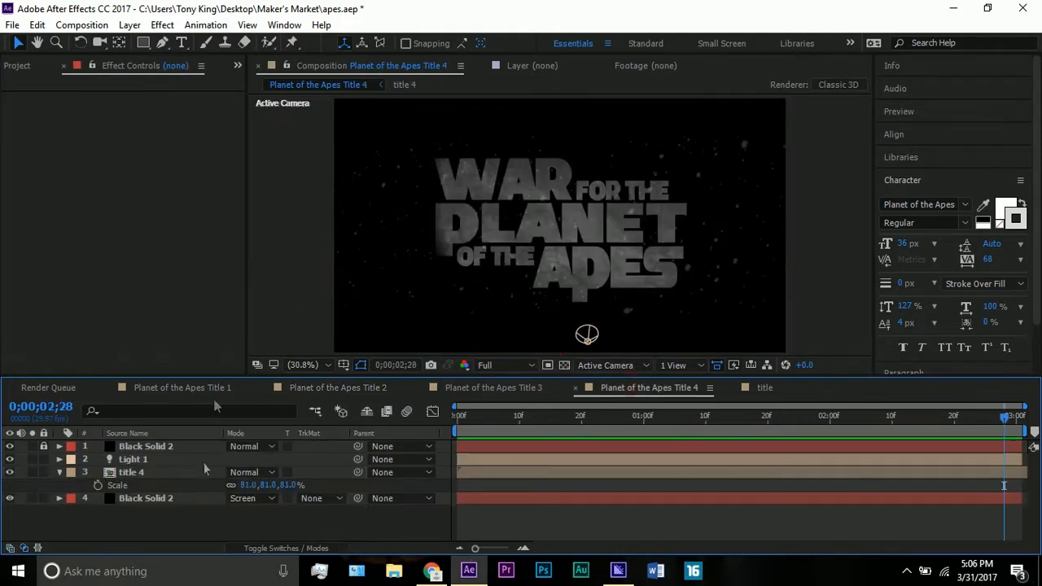
left_click(163, 497)
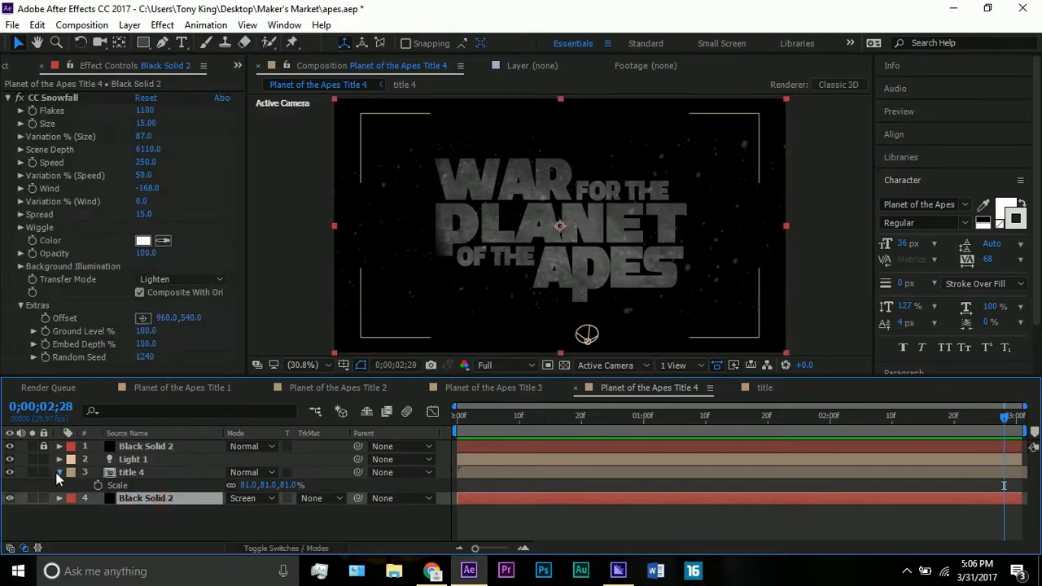
left_click(57, 472)
left_click(41, 307)
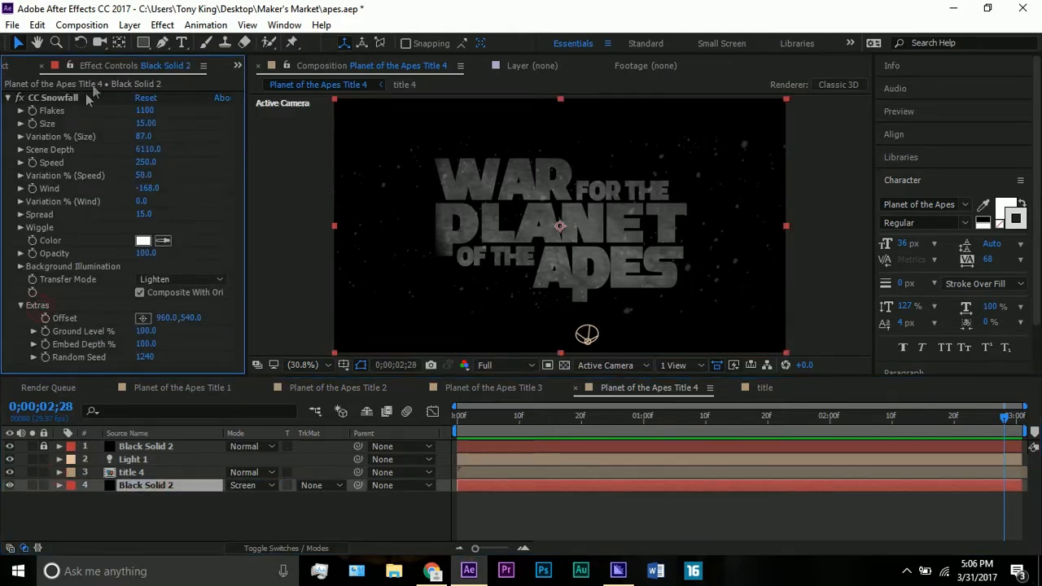
left_click(179, 487)
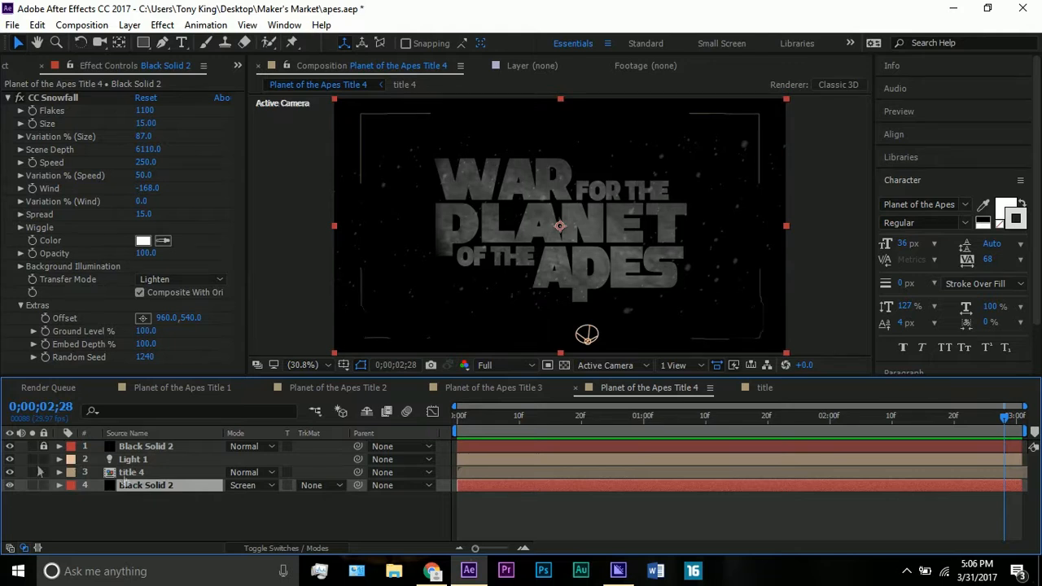
- Open the nested title 4 composition and delete Adjustment Layer 1 above the text and concrete layers
double_click(139, 474)
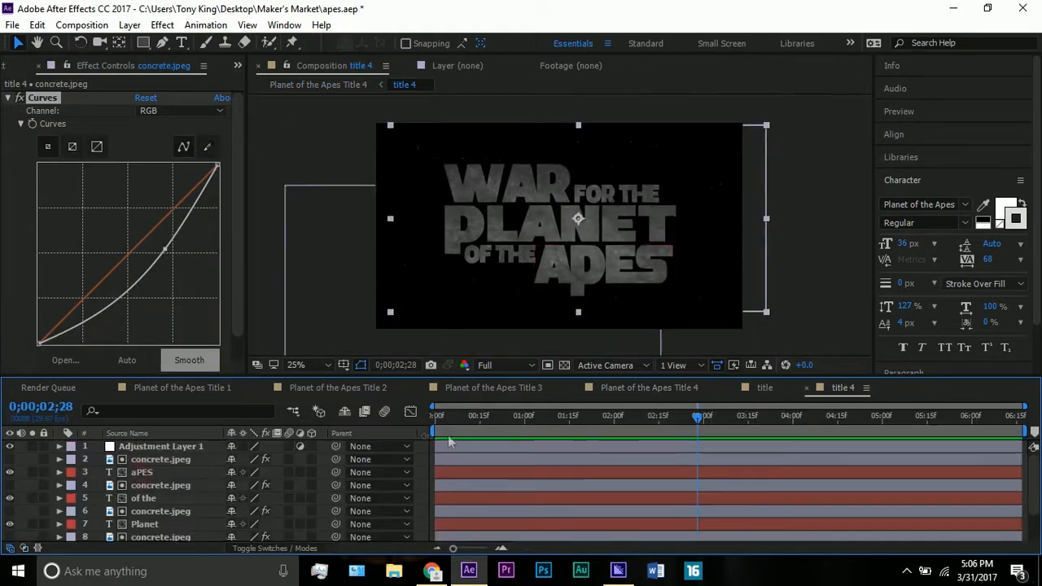
scroll(145, 475, "down", 3)
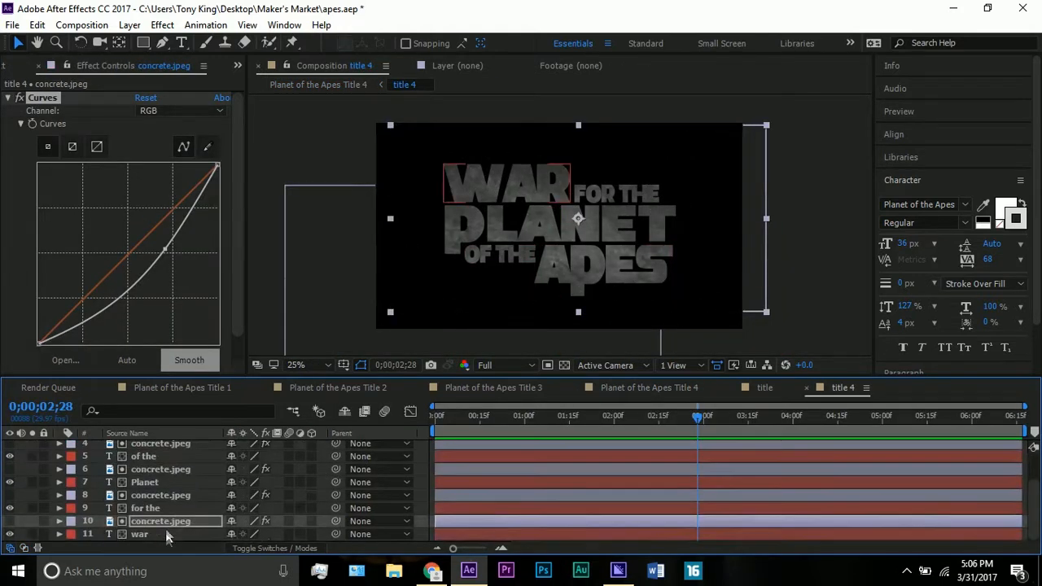
scroll(163, 529, "up", 3)
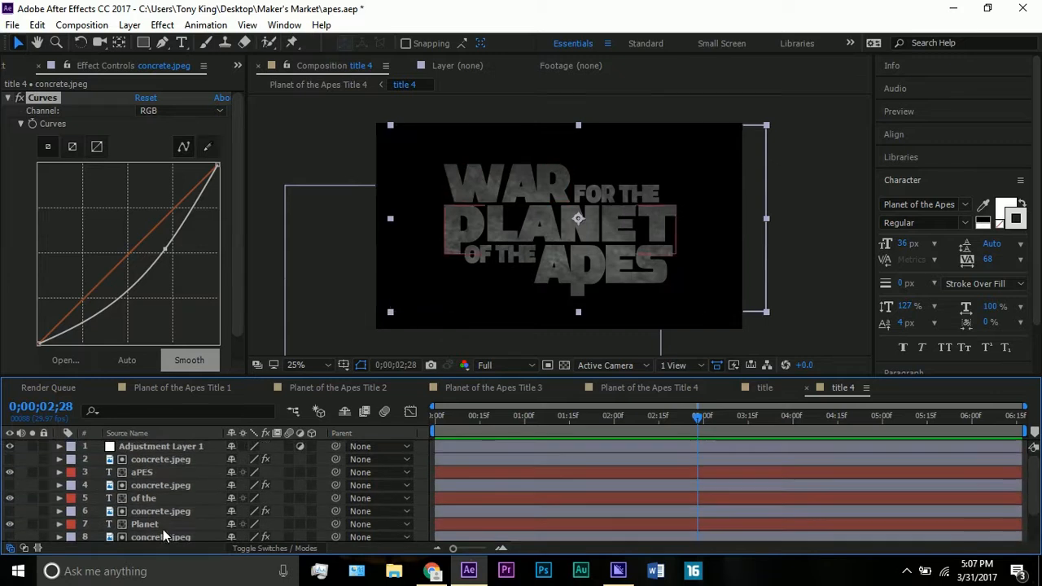
left_click(155, 447)
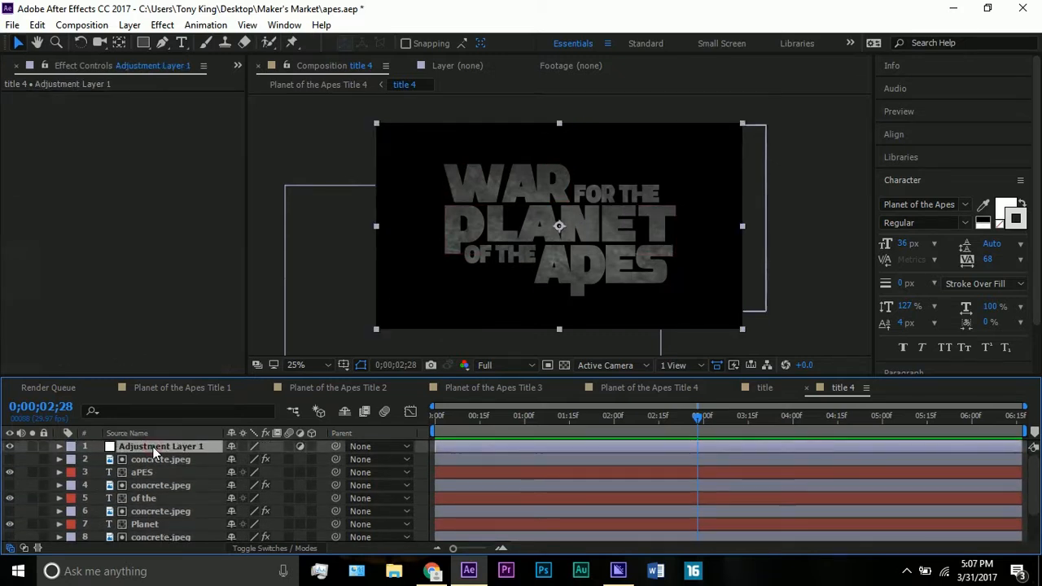
key("Delete")
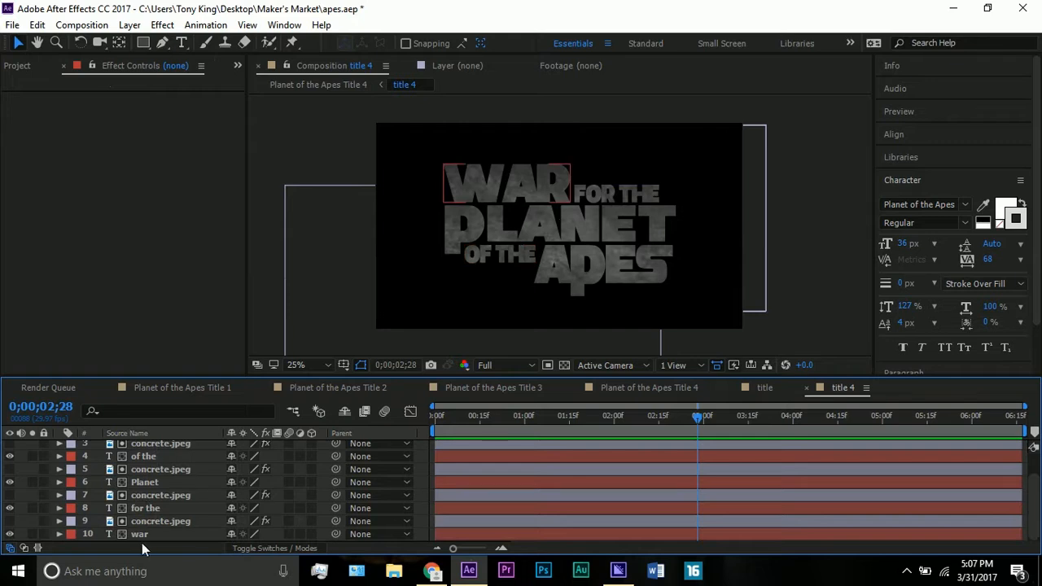
- Examine the separate text layers "war", "for the", "Planet", "of the" and "aPES" that make up the title
left_click(143, 535)
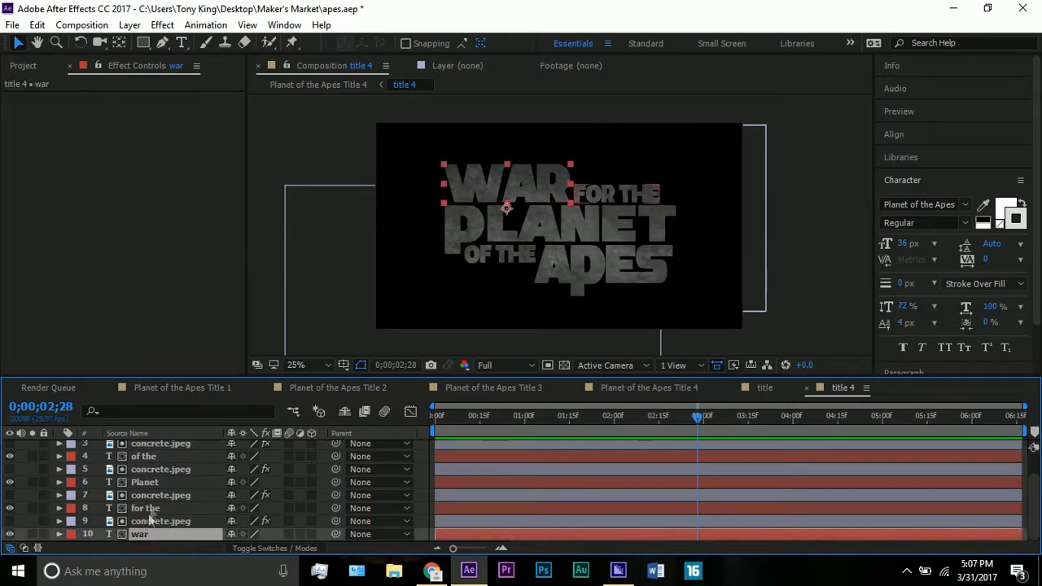
left_click(150, 505)
left_click(146, 481)
left_click(150, 452)
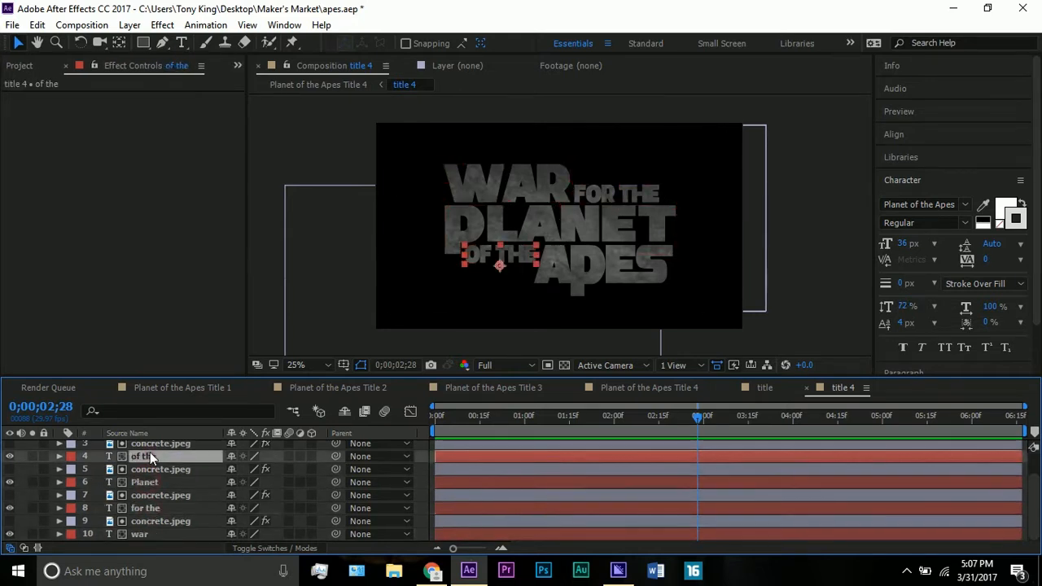
scroll(150, 452, "up", 1)
left_click(149, 453)
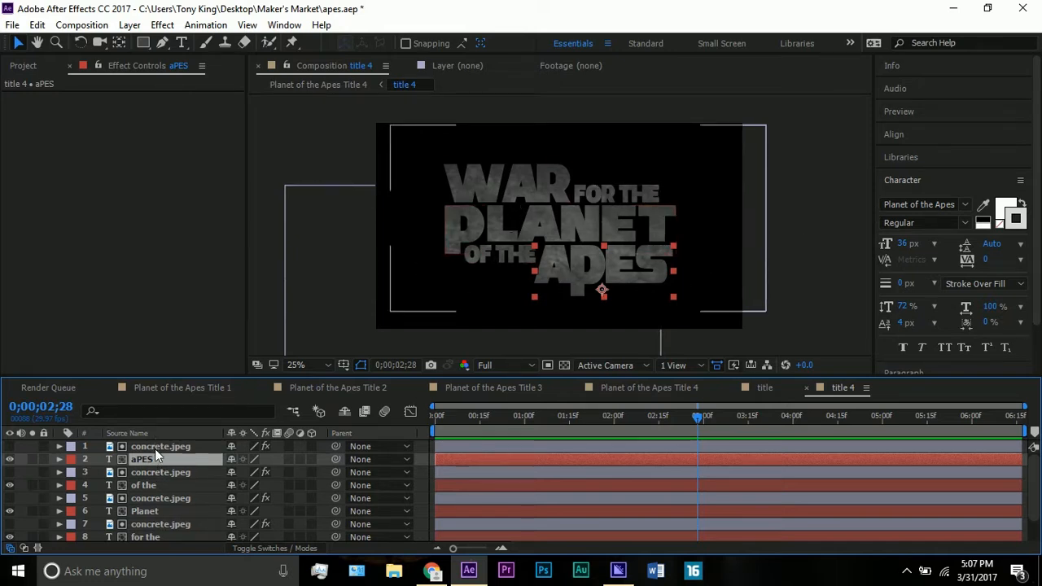
- In Planet of the Apes Title 4 at 0;00;03;00, expand Light 1's properties and examine its point of interest and cone in the viewer
left_click(665, 388)
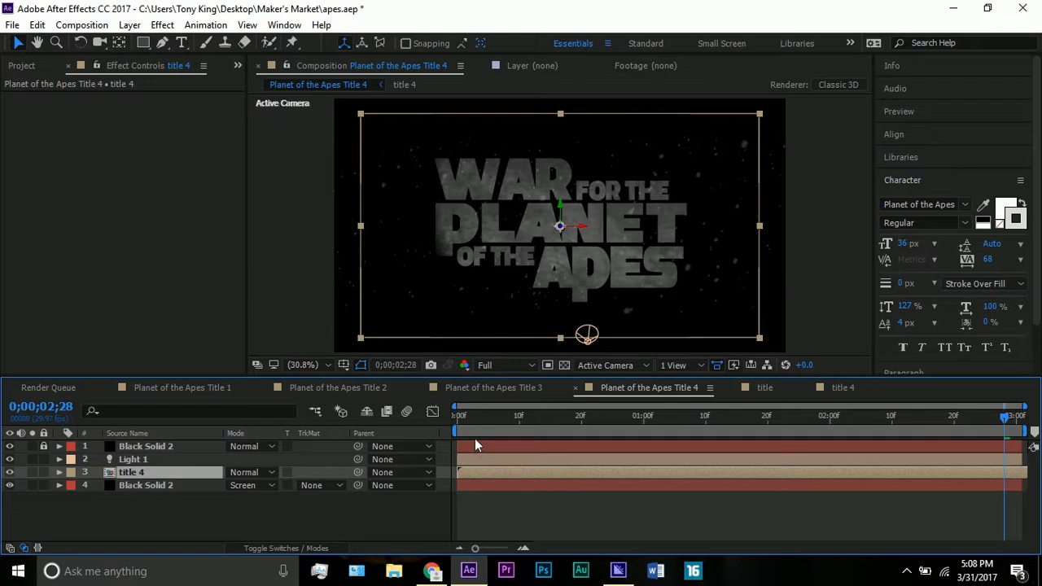
left_click_drag(1004, 420, 1019, 422)
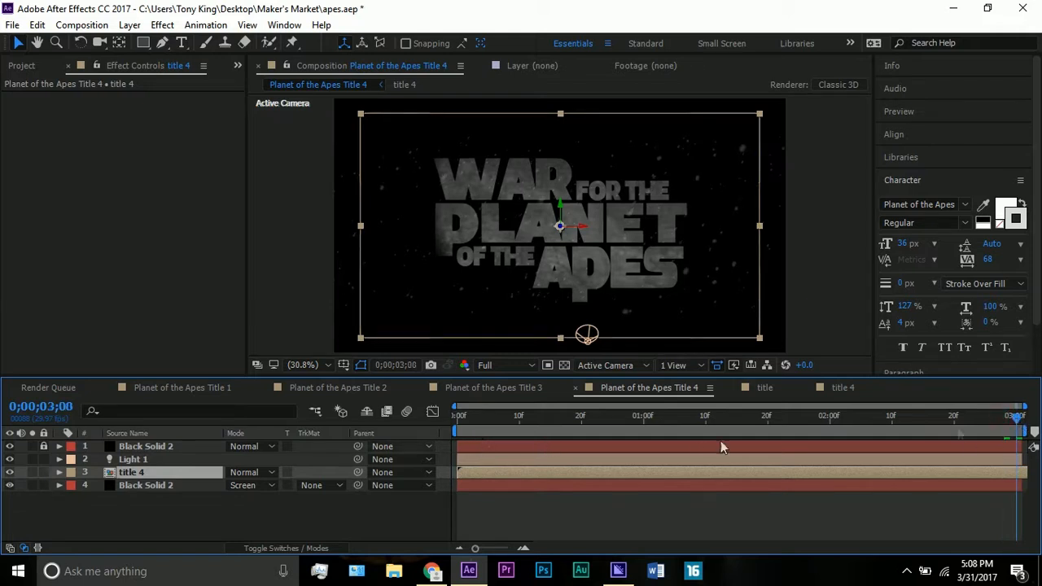
left_click(160, 459)
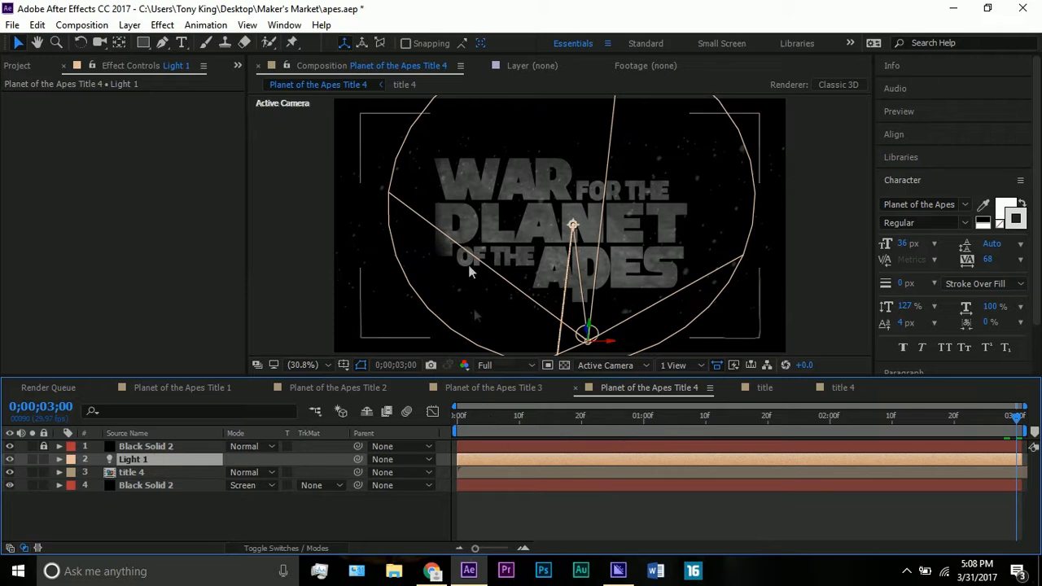
scroll(469, 223, "down", 2)
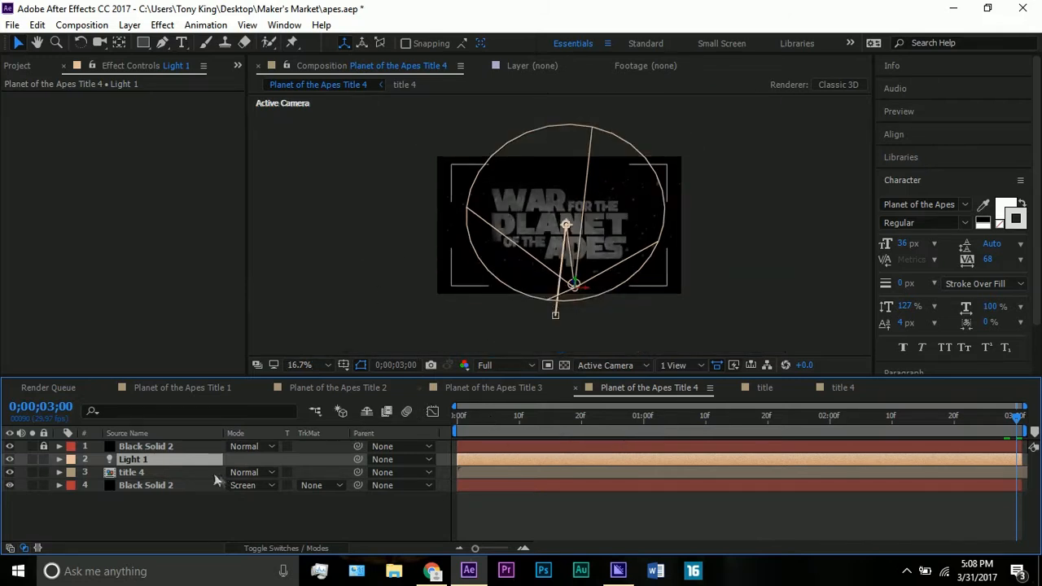
left_click(60, 459)
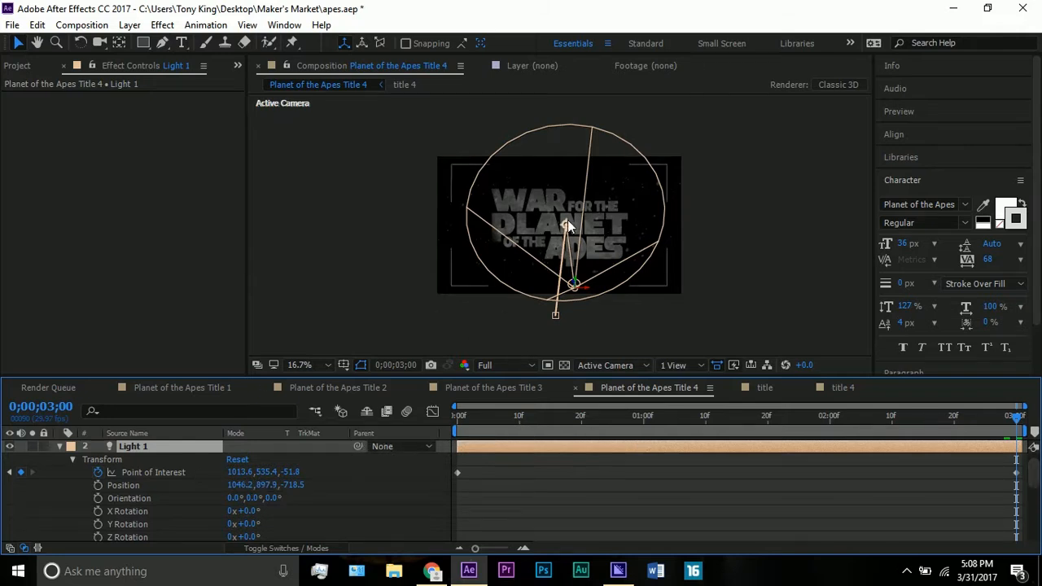
mouse_move(568, 227)
left_mouse_down()
mouse_move(518, 222)
mouse_move(588, 221)
mouse_move(568, 225)
left_mouse_up()
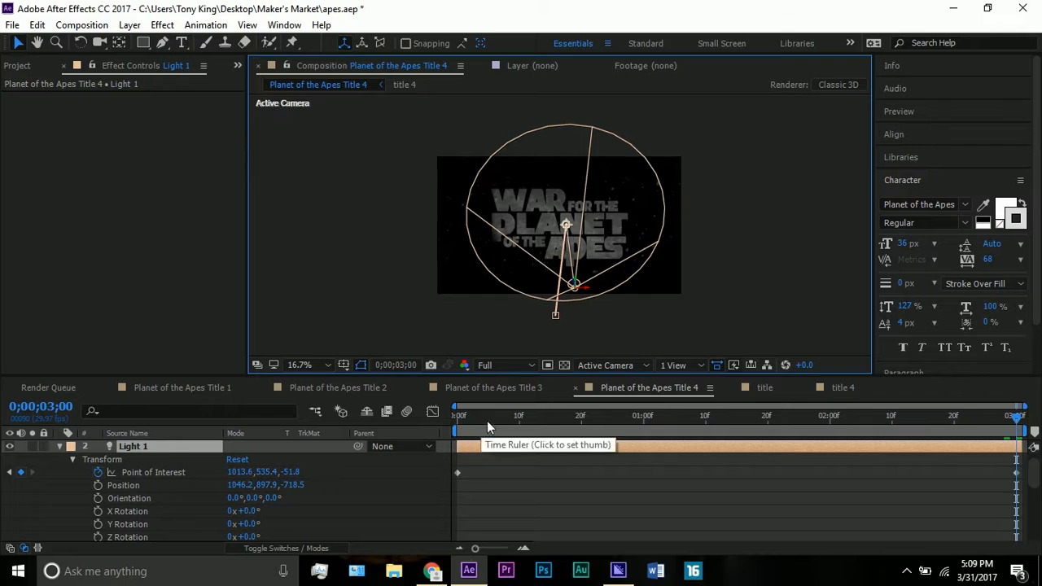
- Return to the first frame and view the light's starting point of interest and how it illuminates the title
left_click_drag(487, 420, 373, 420)
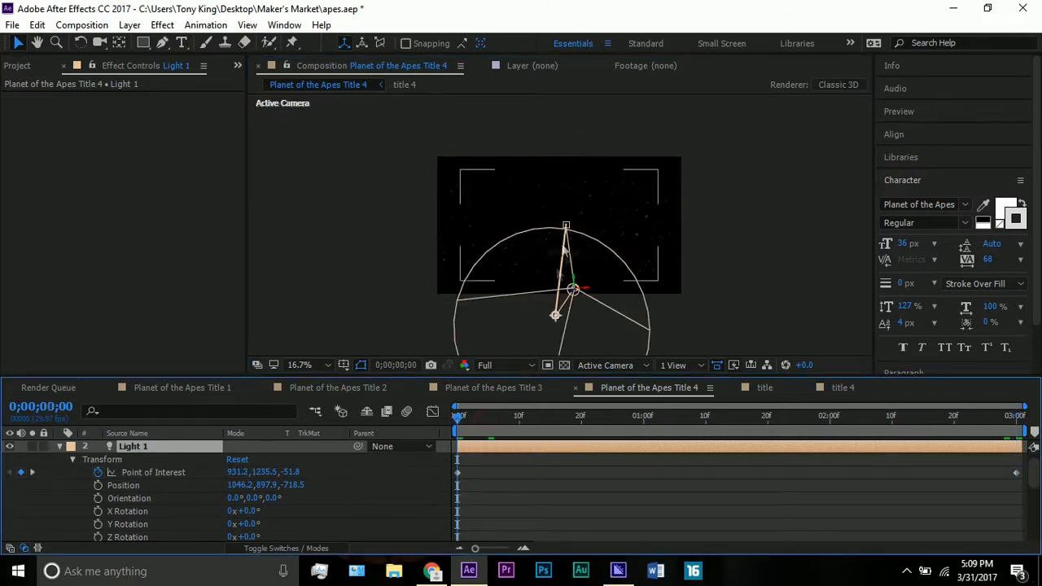
scroll(561, 273, "up", 2)
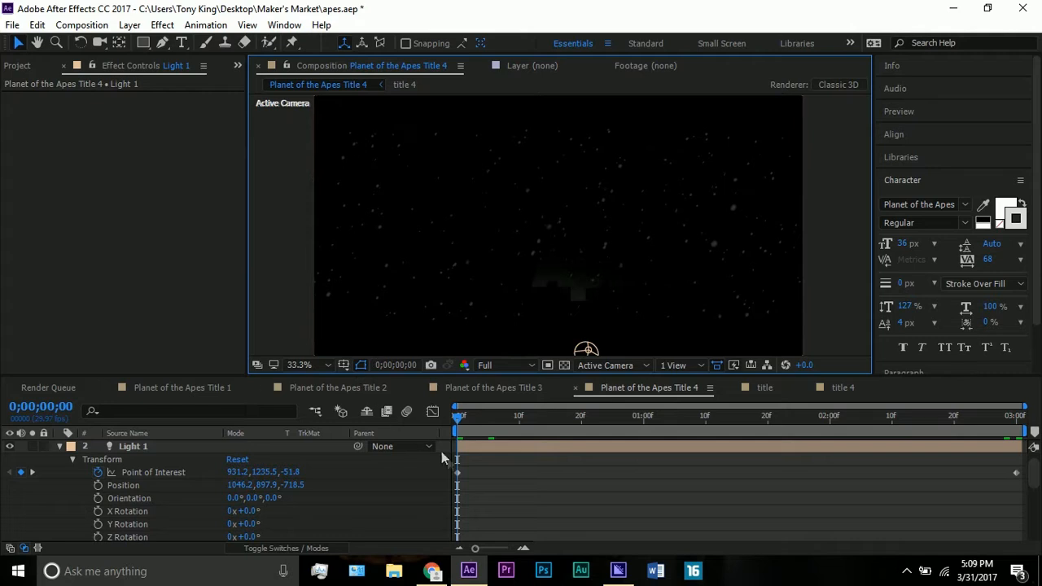
left_click(483, 467)
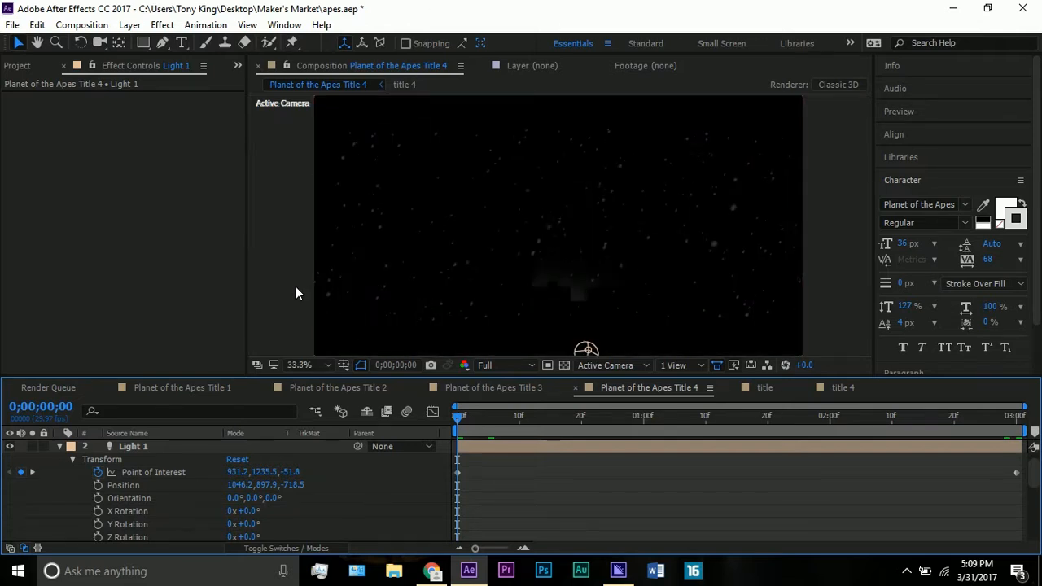
- Examine Light 1's Light Options, comparing the Intensity keyframes at the first frame and at 0;00;03;00
scroll(165, 480, "down", 1)
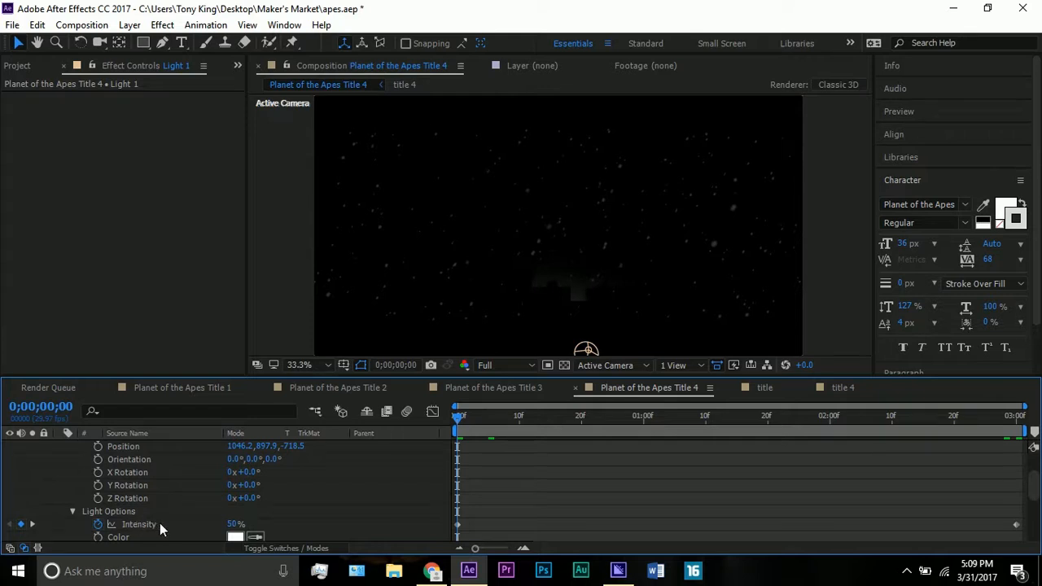
left_click(126, 512)
scroll(163, 509, "down", 1)
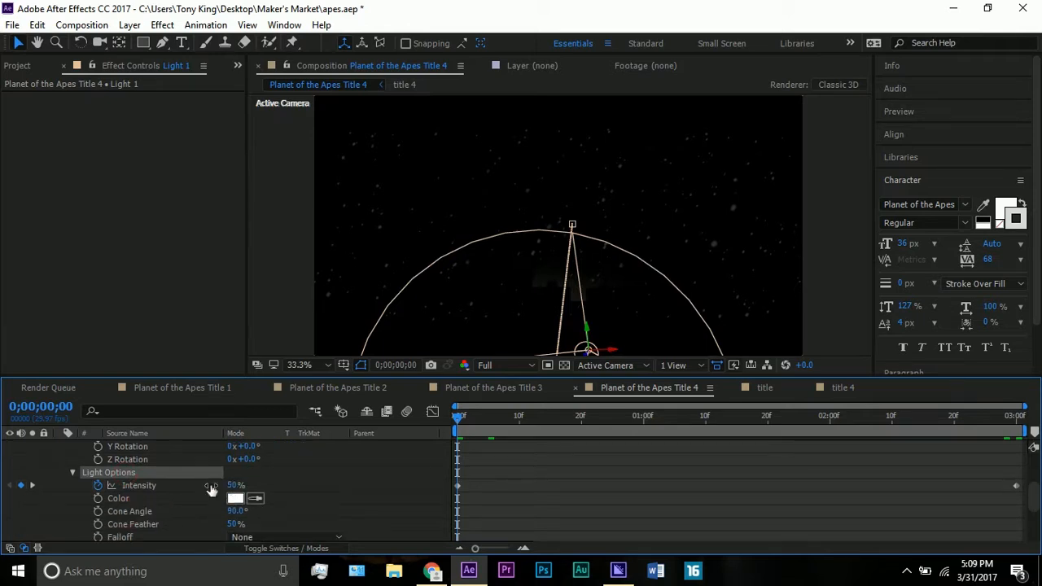
left_click_drag(977, 414, 1018, 414)
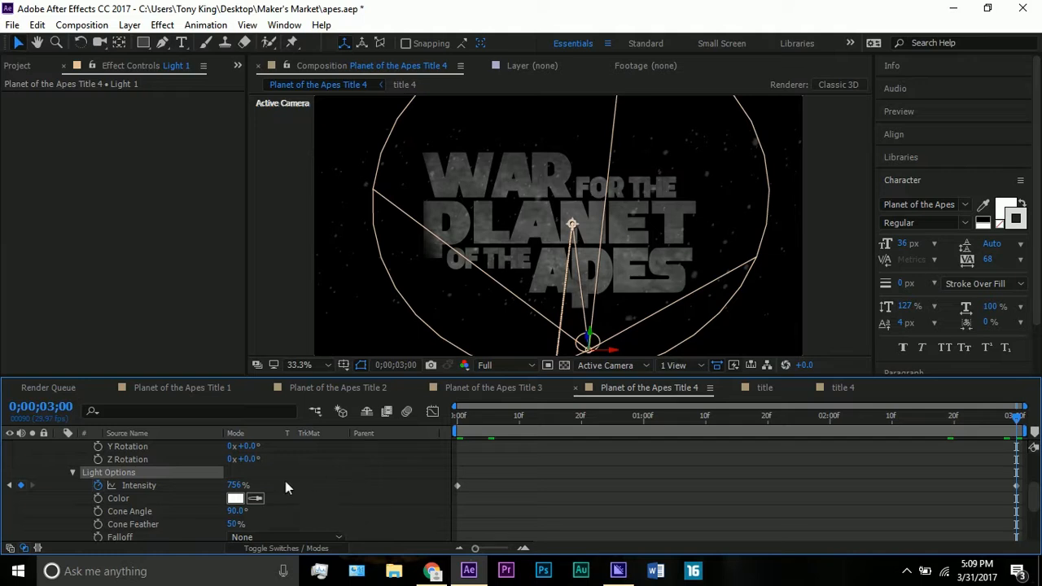
- Try raising Light 1's Intensity to 1570% at 0;00;03;00, and undo the change
left_click_drag(236, 485, 851, 486)
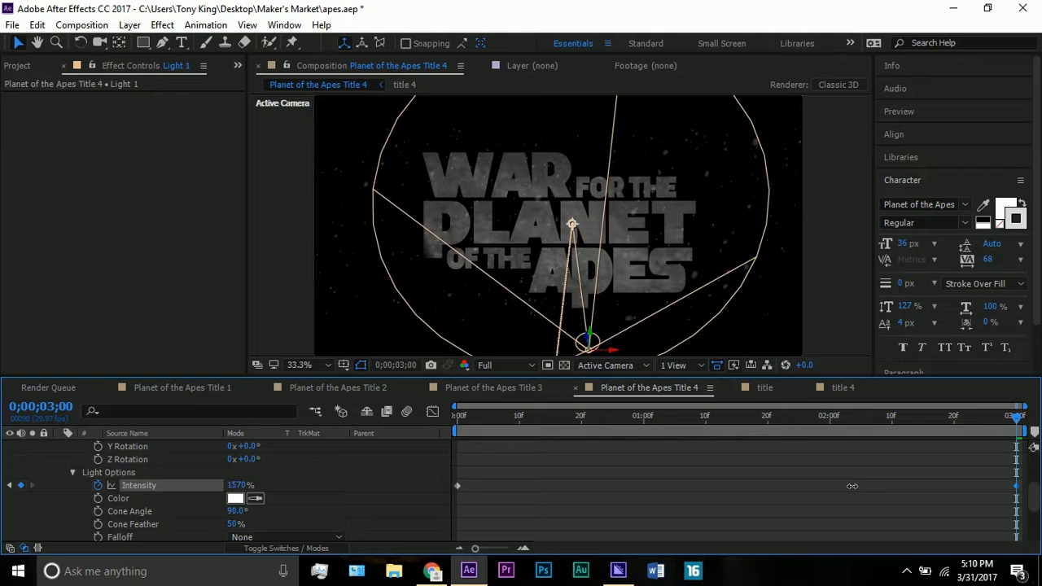
key("ctrl+z")
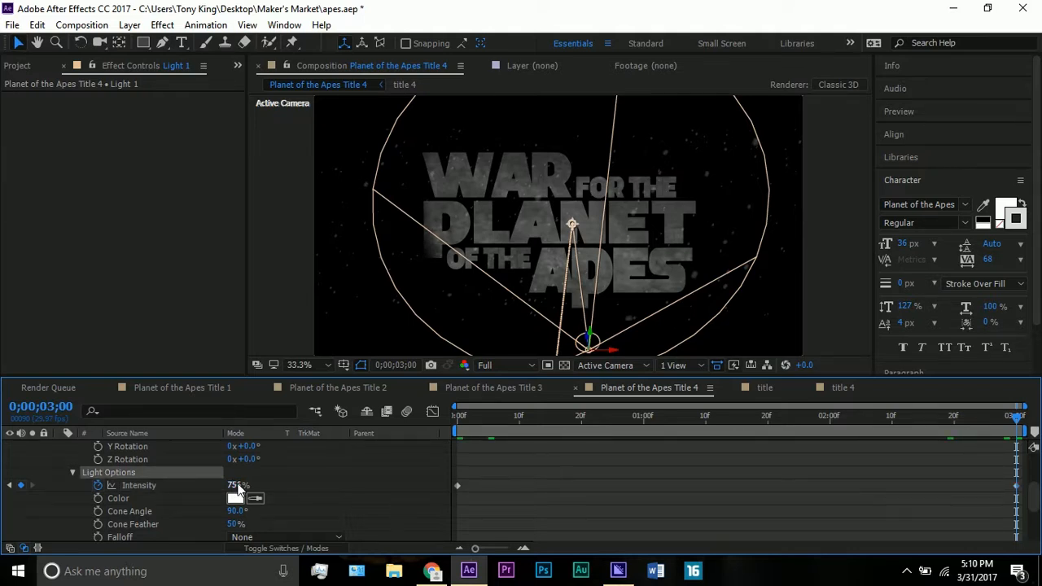
- Preview the light animation over the final title, and view the project's list of compositions and footage
key("space")
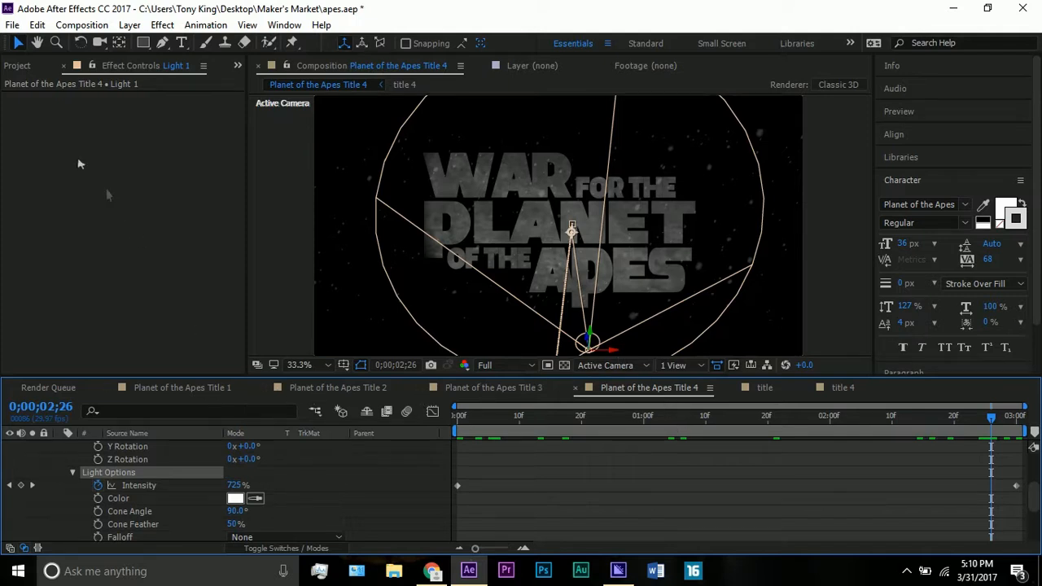
left_click(23, 65)
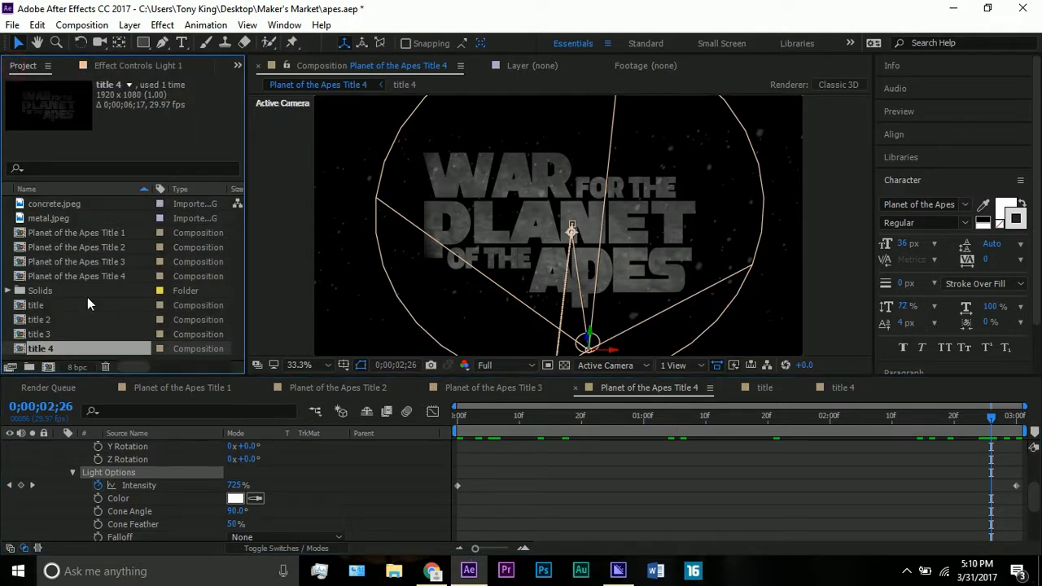
left_click(274, 278)
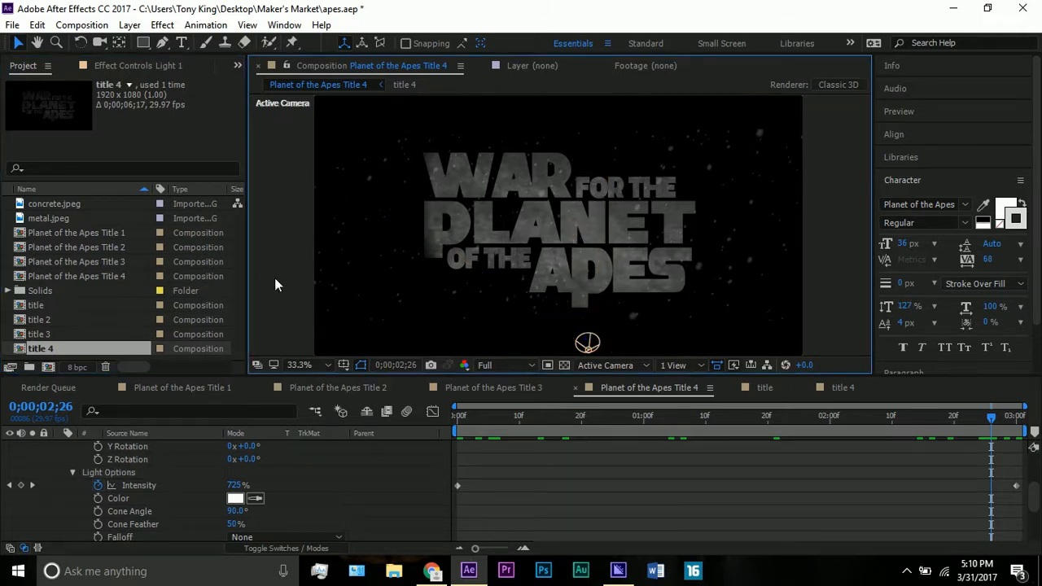